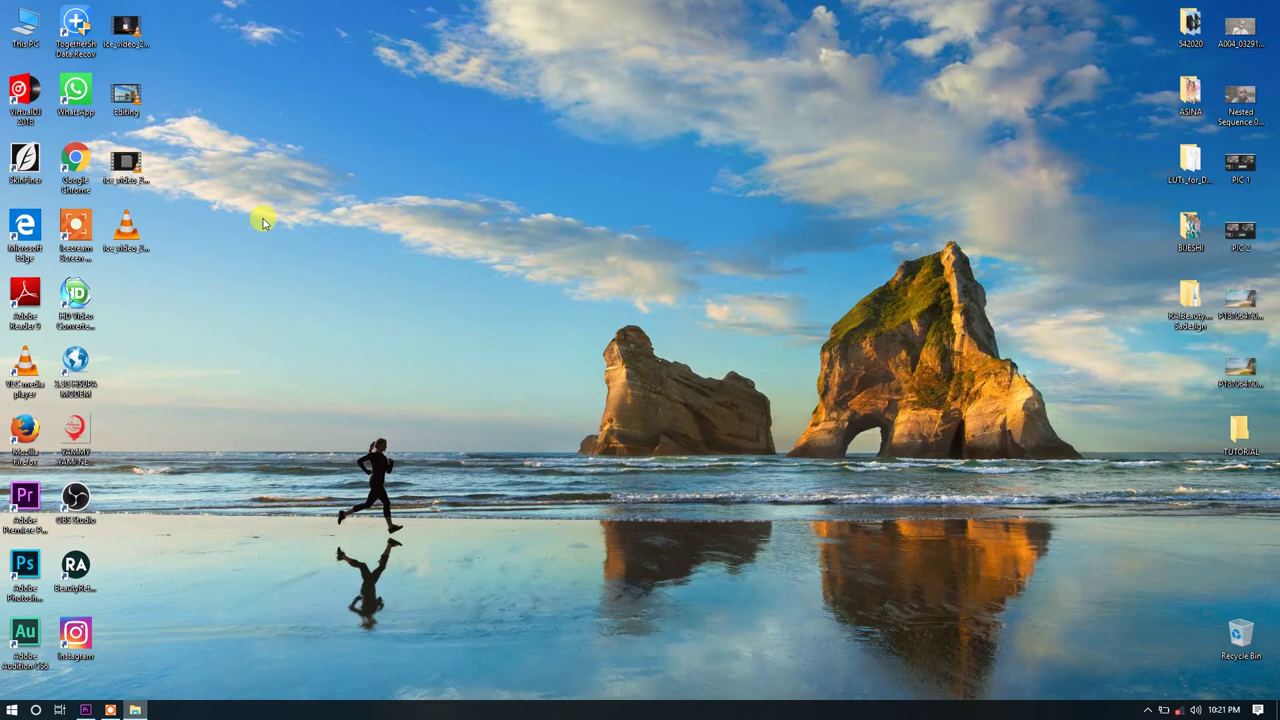
# - Refresh the desktop and bring back the Premiere Pro window with the empty 'video clip' project
pyautogui.rightClick(263, 222)
pyautogui.click(294, 260)
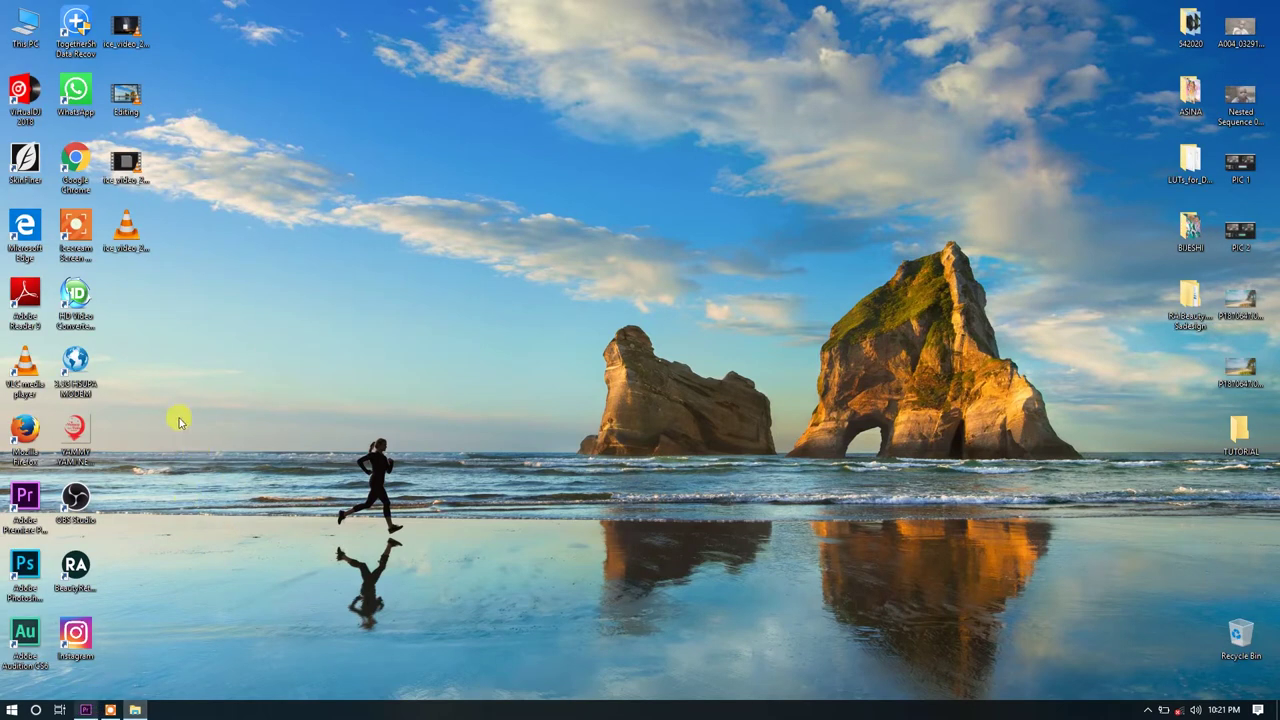
pyautogui.click(85, 710)
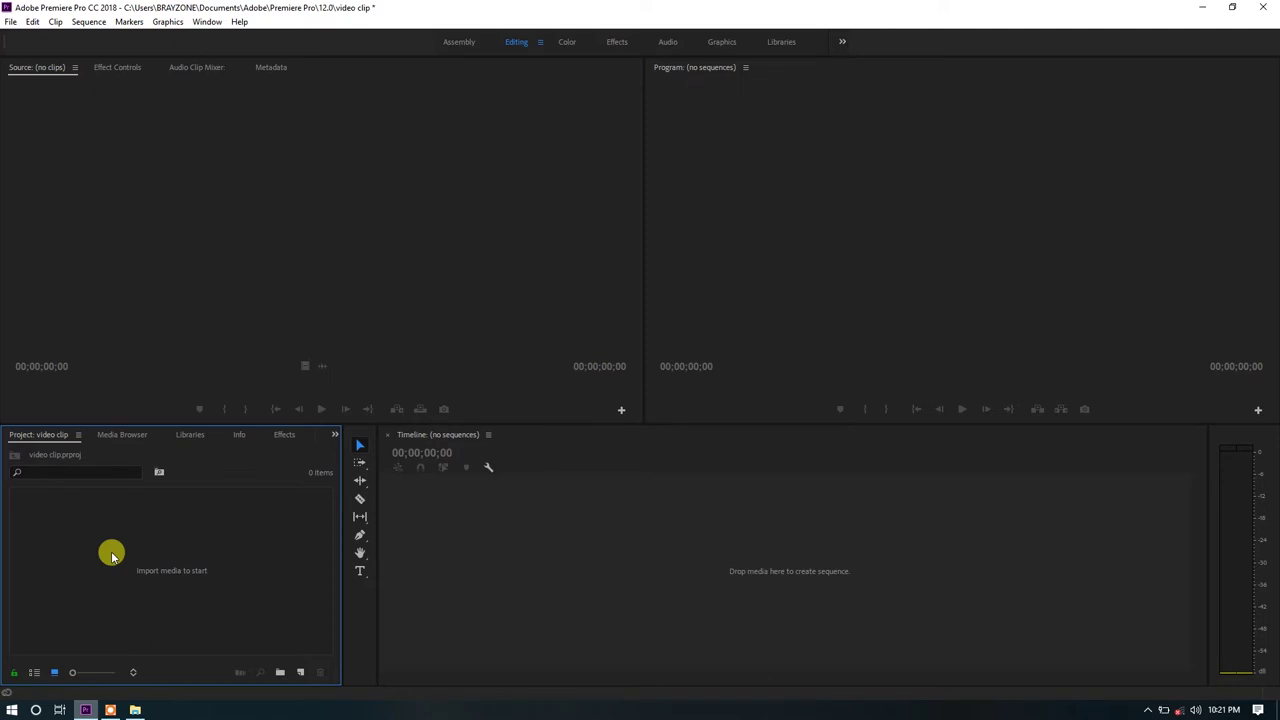
# - Import the eleven clips MVI_4412 through MVI_4489 from the KAREEM folder into the Project panel
pyautogui.doubleClick(182, 584)
pyautogui.click(67, 60)
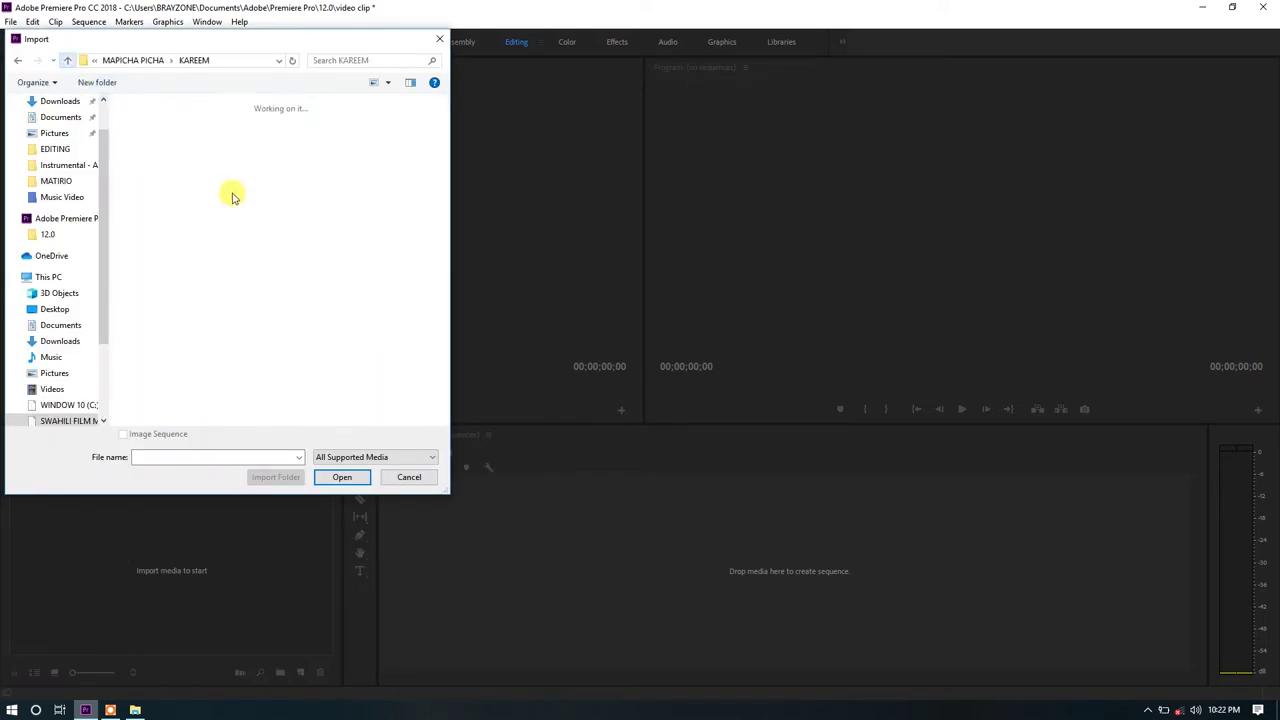
pyautogui.scroll(-10, 270, 315)
pyautogui.scroll(-5, 263, 335)
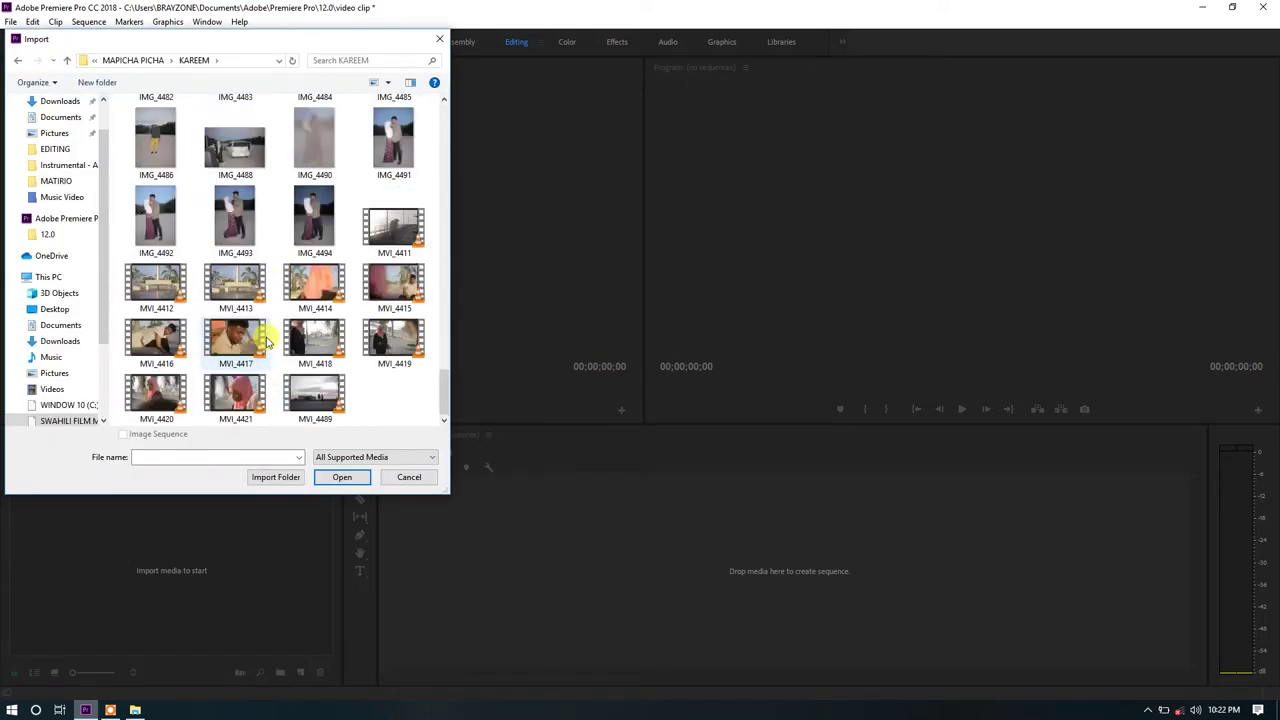
pyautogui.click(153, 285)
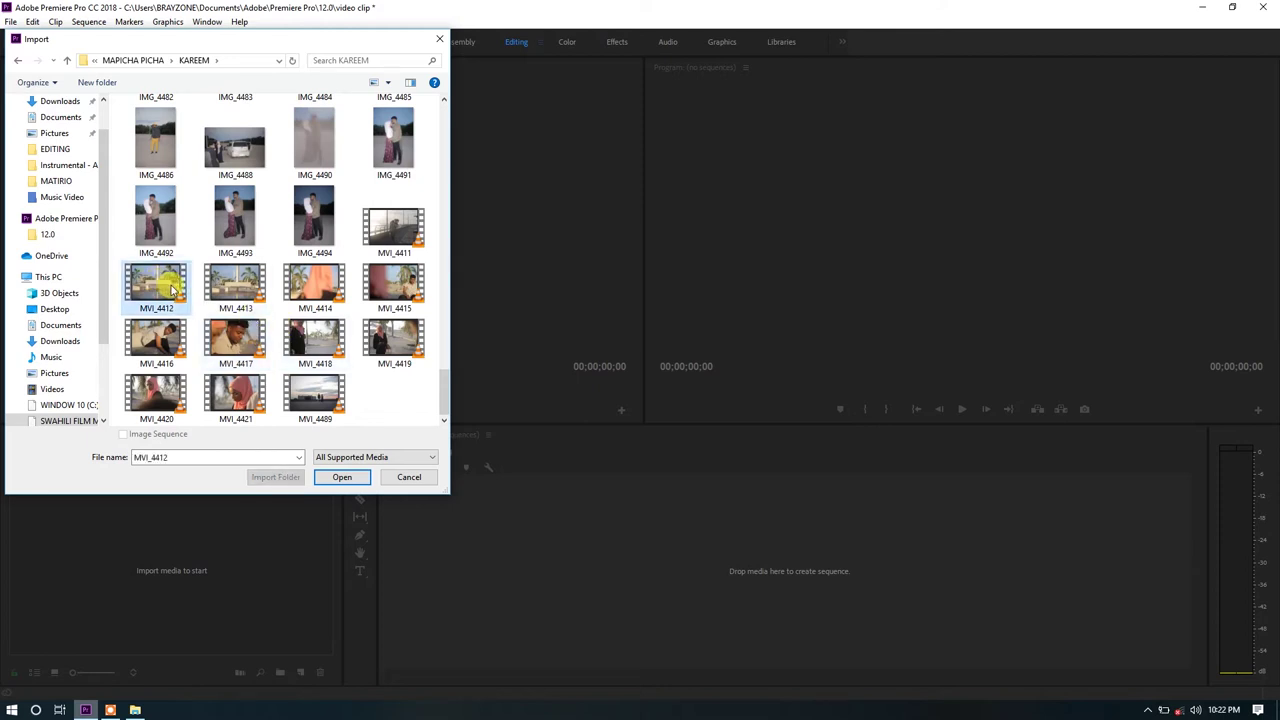
pyautogui.keyDown('shift'); pyautogui.click(318, 395); pyautogui.keyUp('shift')
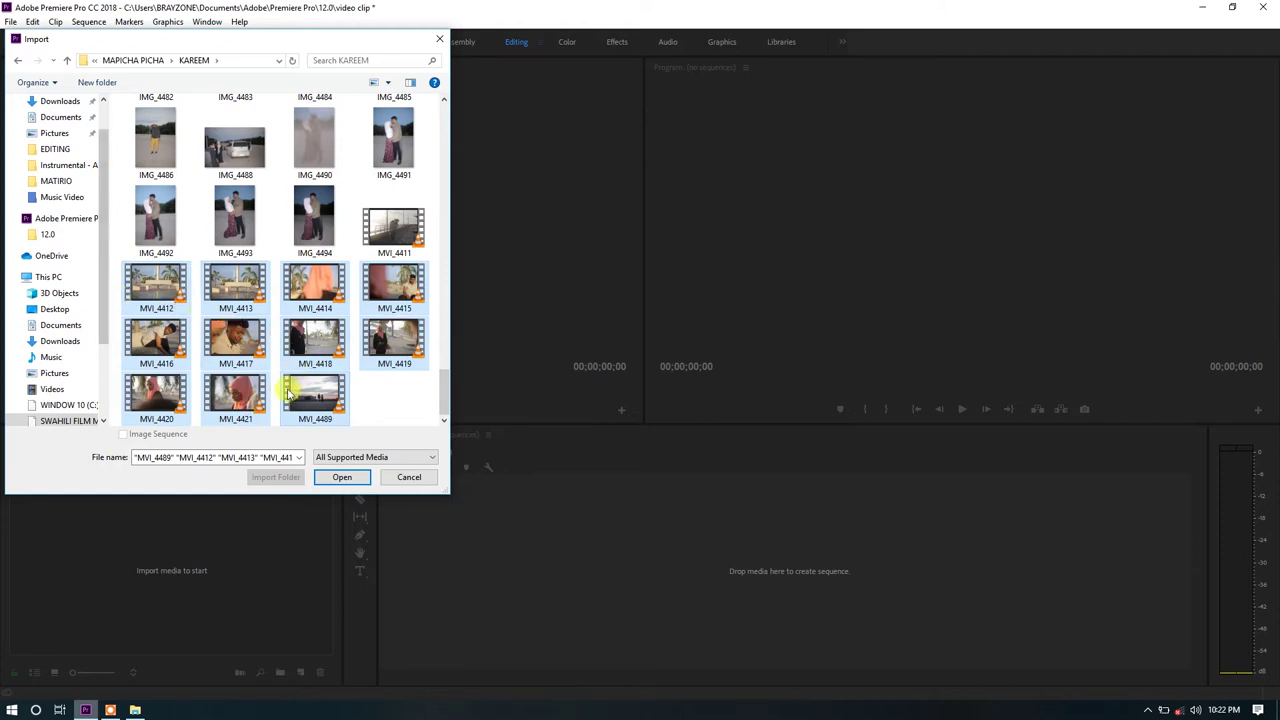
pyautogui.click(345, 478)
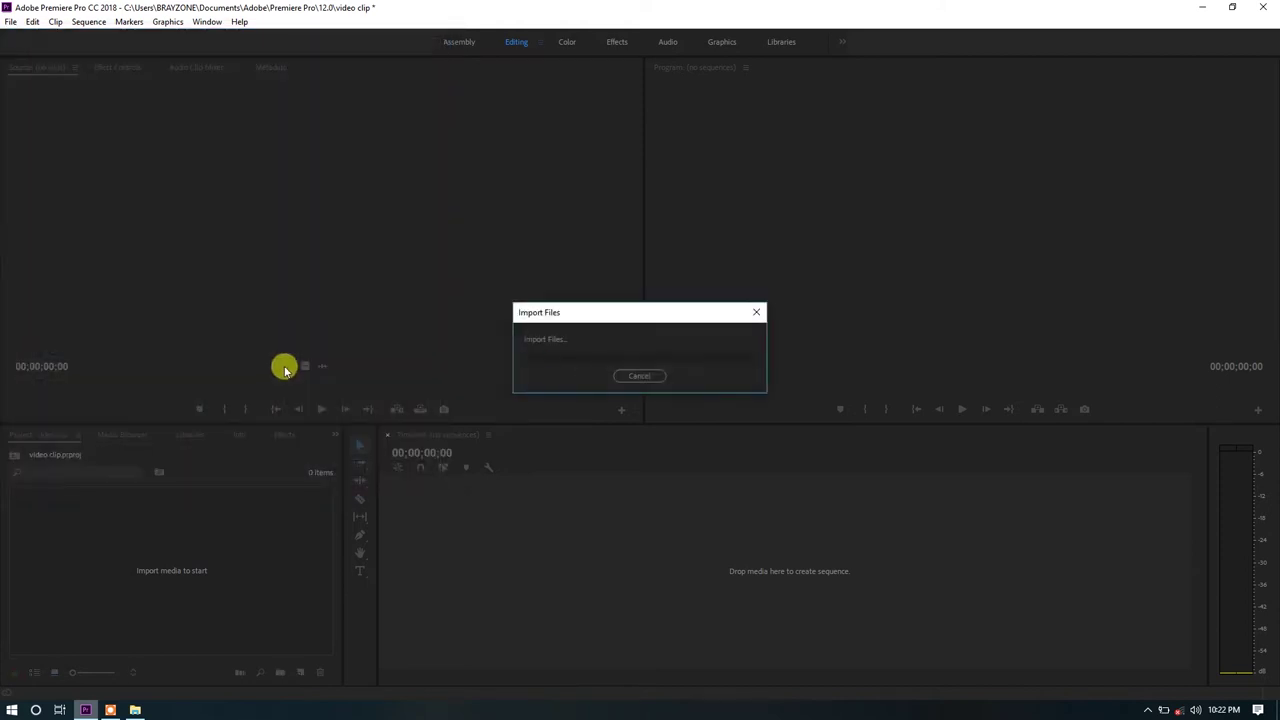
pyautogui.scroll(3, 235, 575)
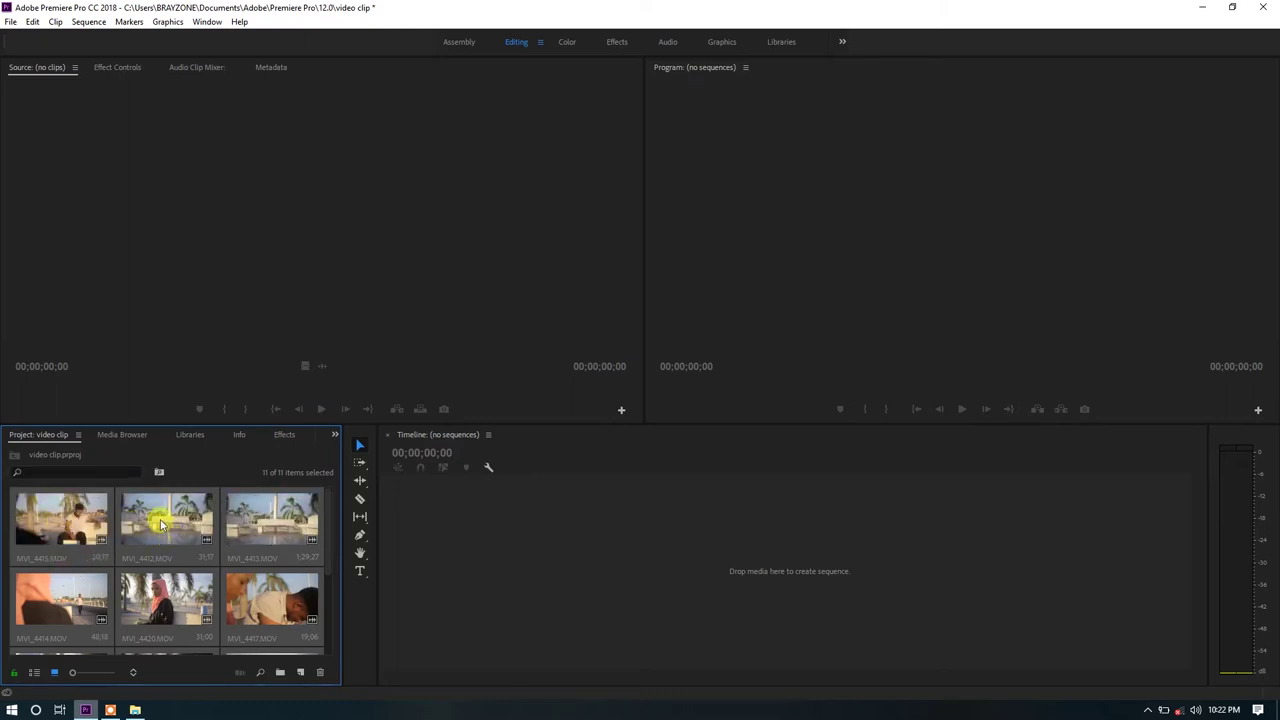
# - Mark a 00;00;07;28 In/Out range in MVI_4413 and build a new sequence from it
pyautogui.click(185, 538)
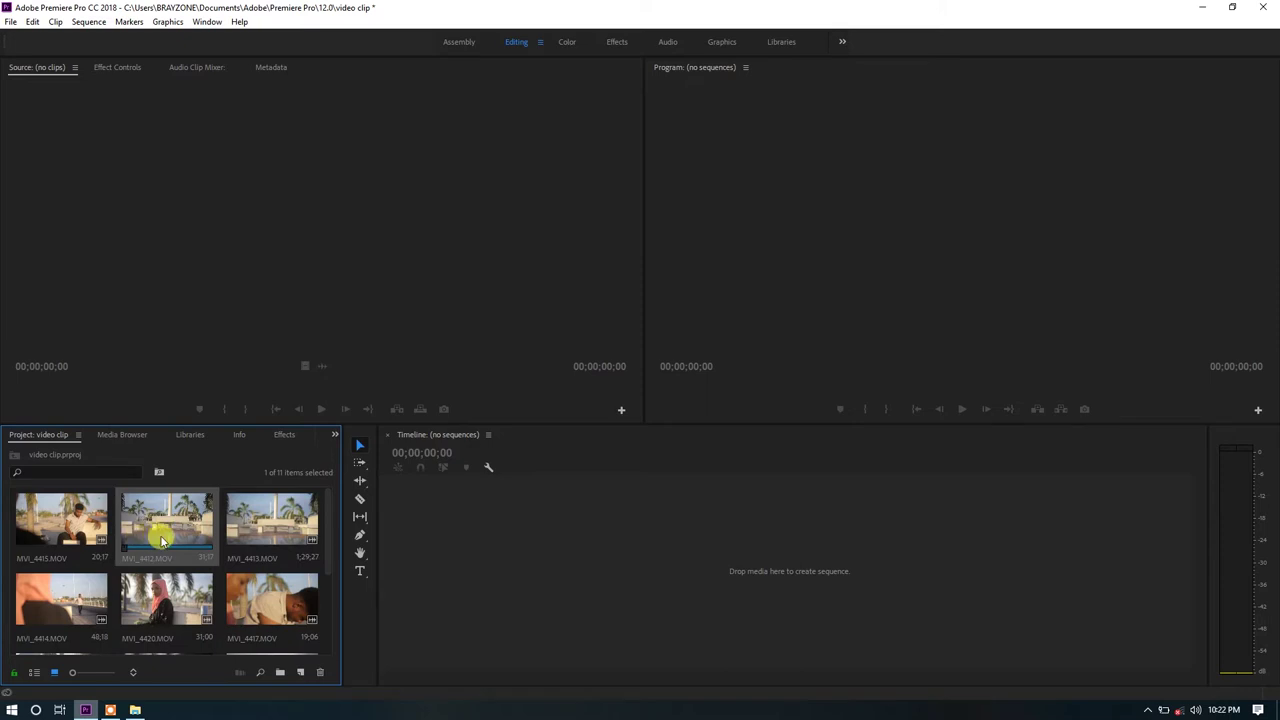
pyautogui.doubleClick(265, 514)
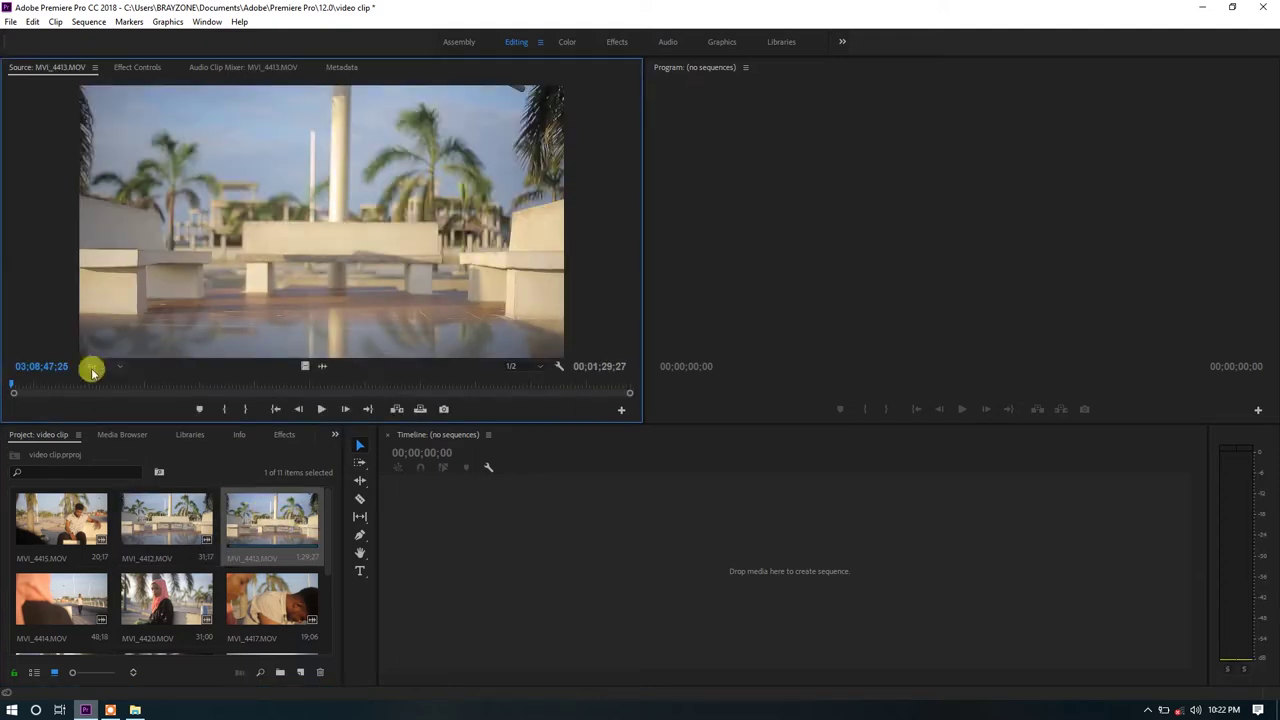
pyautogui.moveTo(14, 387)
pyautogui.mouseDown()
pyautogui.moveTo(152, 397)
pyautogui.moveTo(126, 391)
pyautogui.mouseUp()
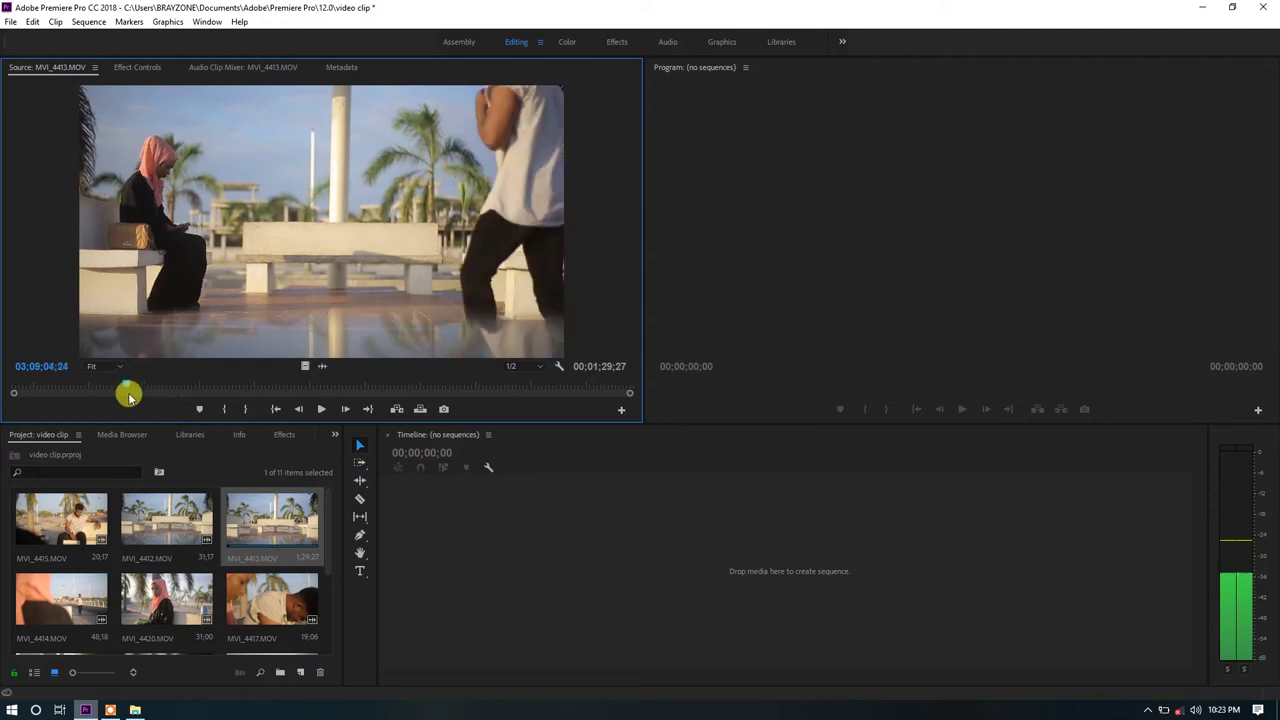
pyautogui.press('i')
pyautogui.press('o')
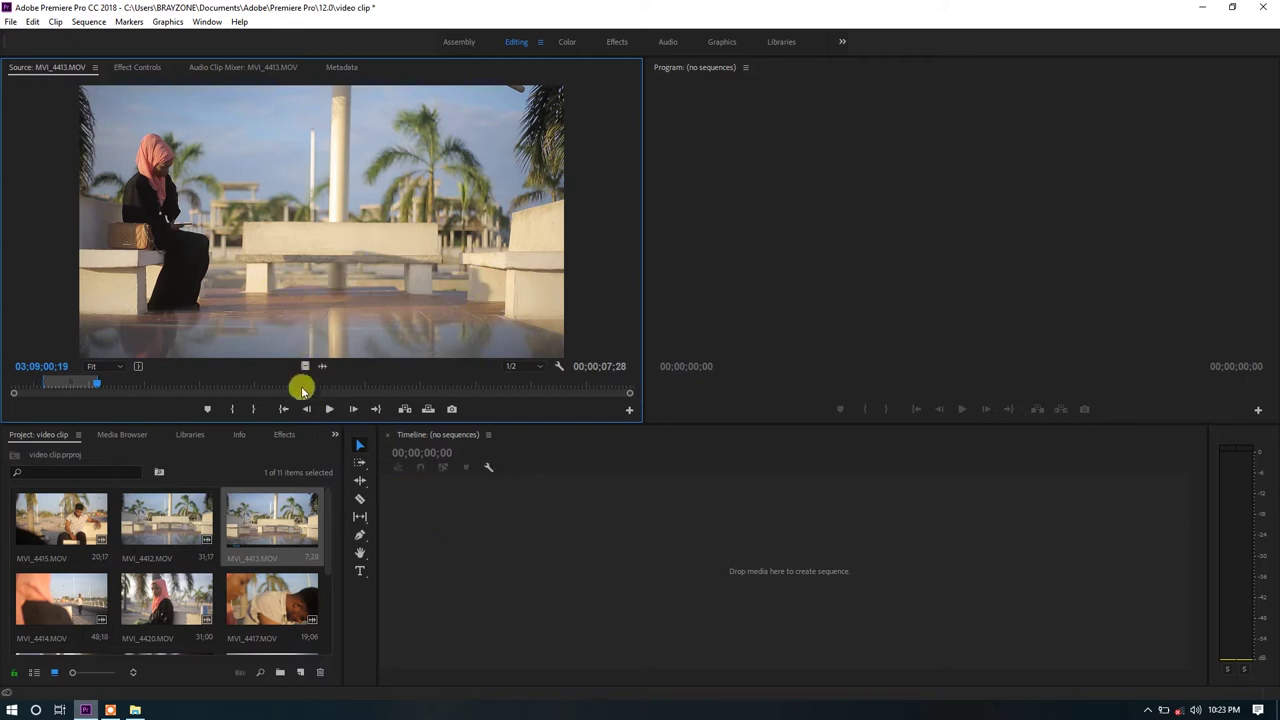
pyautogui.moveTo(300, 364); pyautogui.dragTo(432, 540)
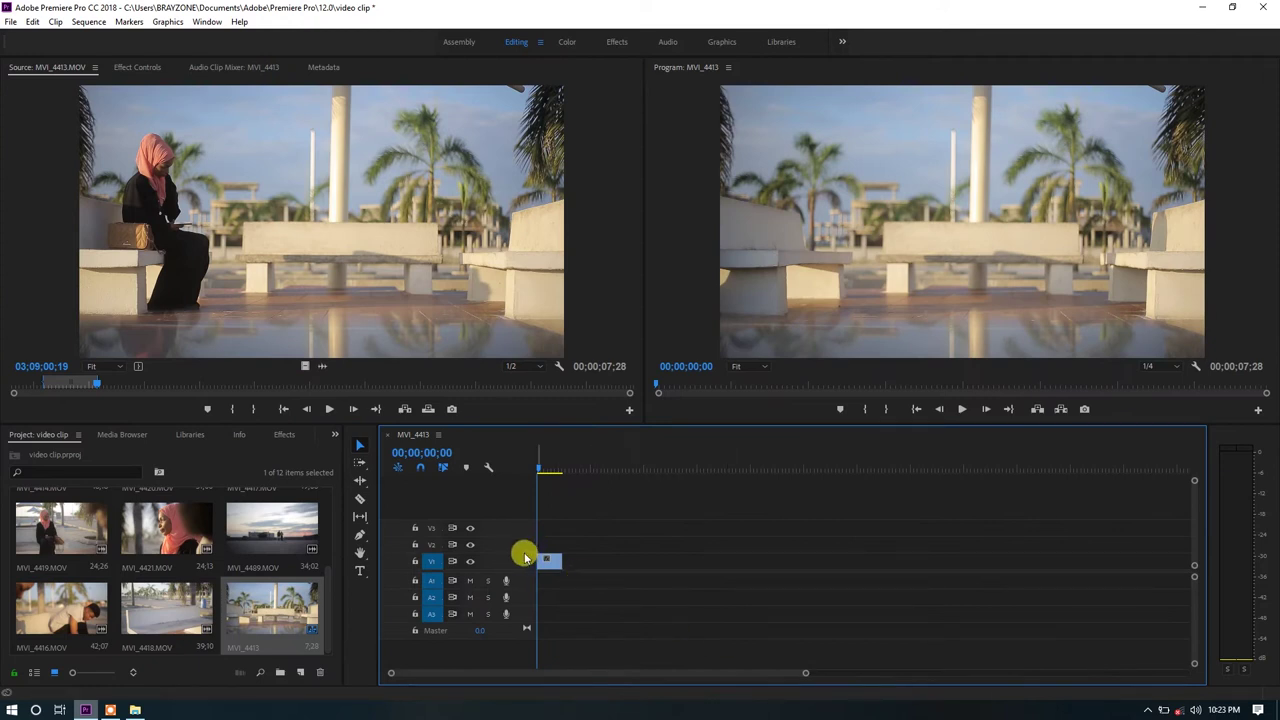
# - Zoom the timeline in, make track V1 tall enough for thumbnails, and minimize Premiere
pyautogui.moveTo(521, 566); pyautogui.dragTo(509, 537)
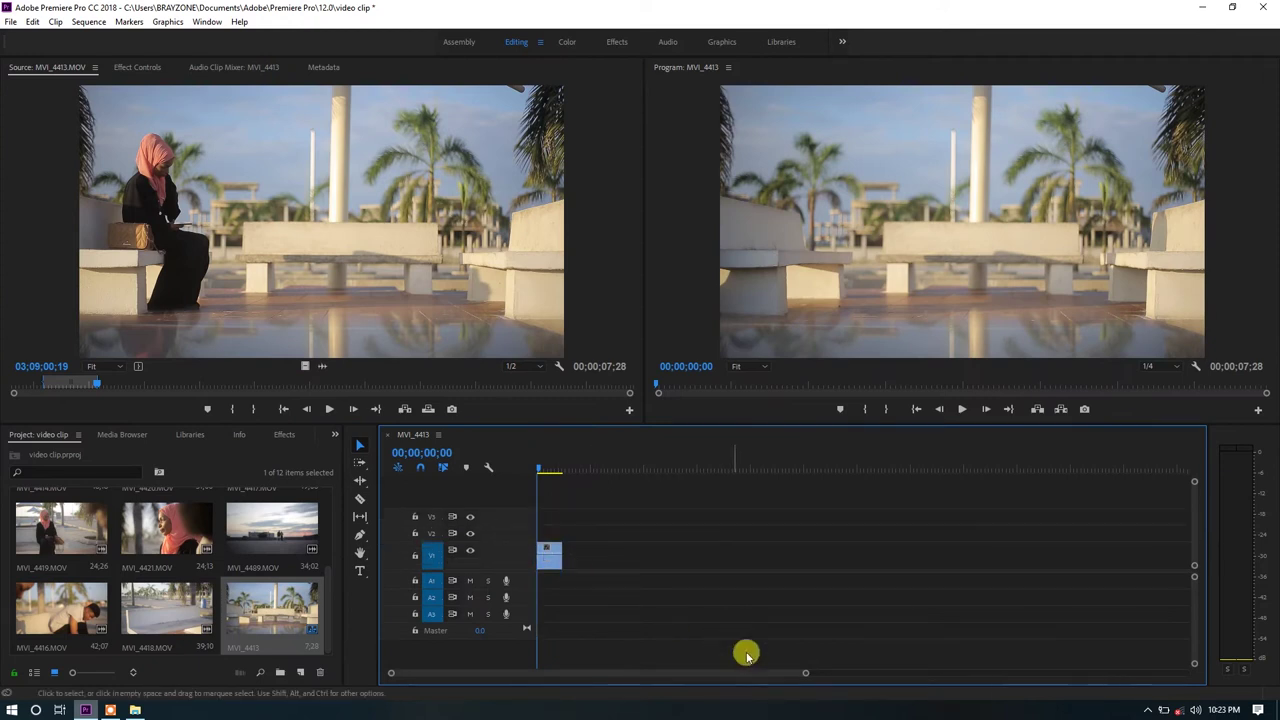
pyautogui.moveTo(802, 672); pyautogui.dragTo(588, 672)
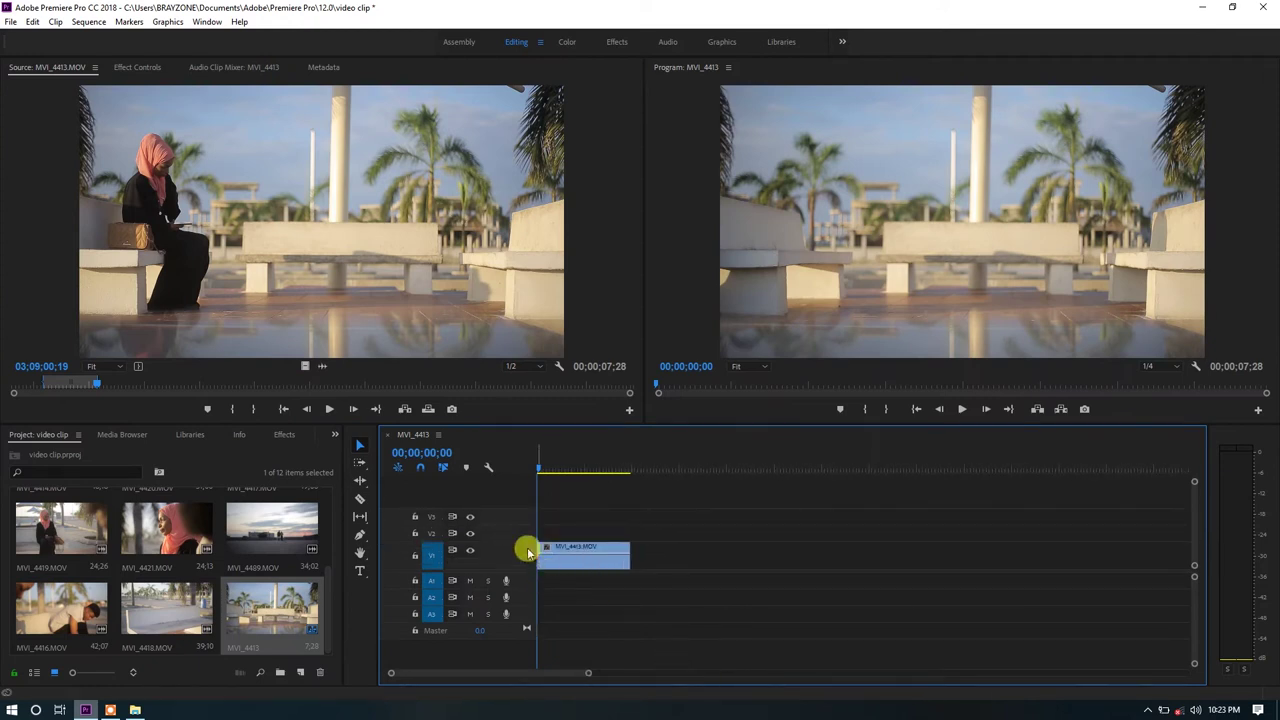
pyautogui.moveTo(521, 542); pyautogui.dragTo(522, 537)
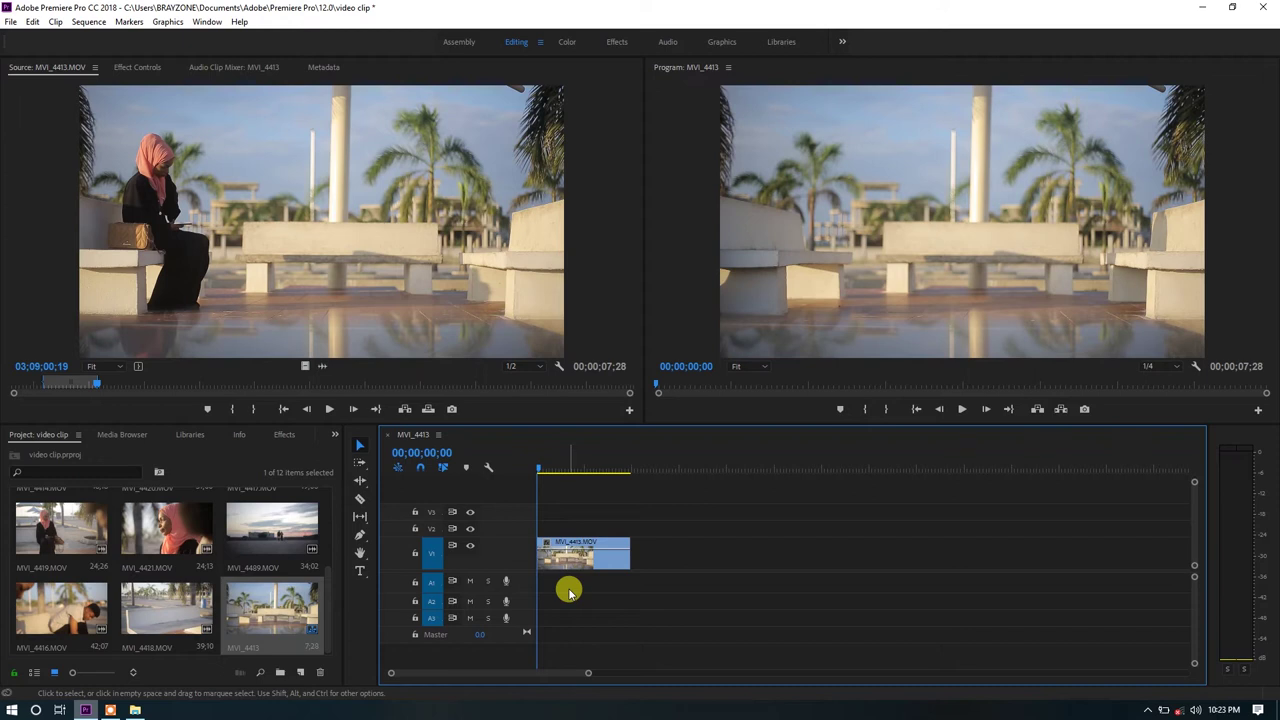
pyautogui.click(1203, 10)
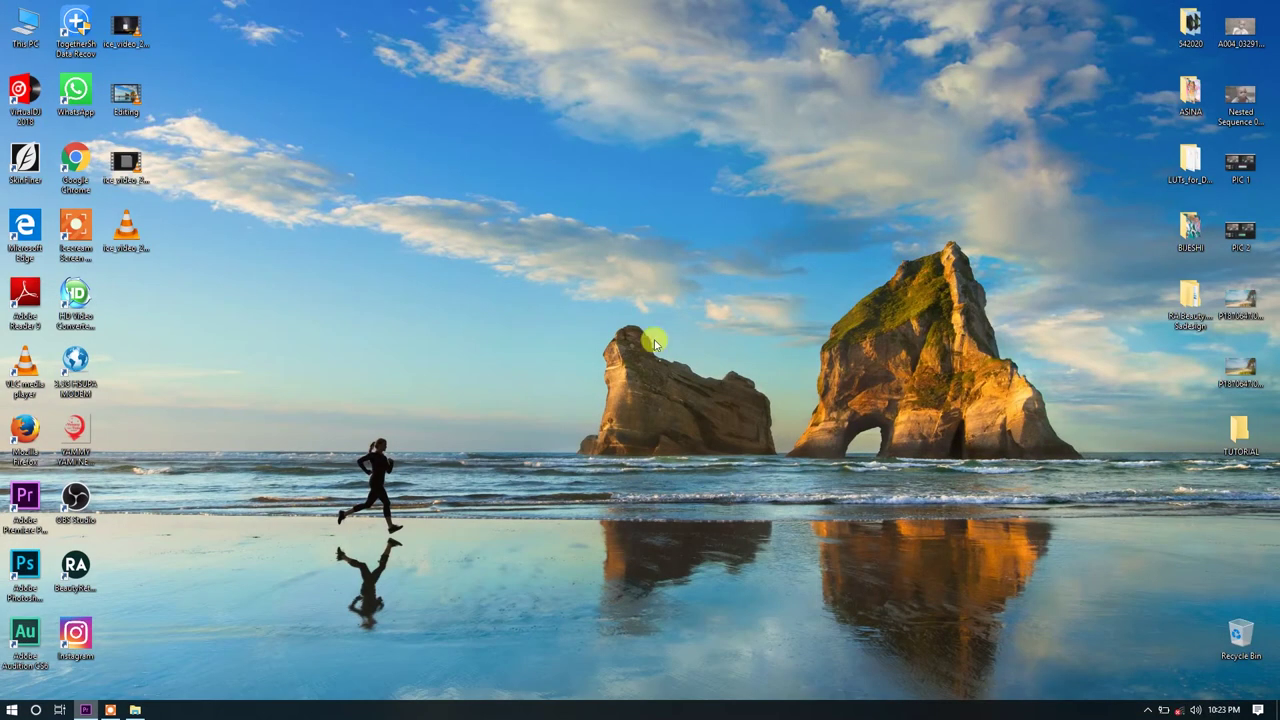
# - Import 'Intro, romantic, renaissance.wav' and place it on audio track A1 under the clip
pyautogui.click(135, 710)
pyautogui.moveTo(478, 367)
pyautogui.mouseDown()
pyautogui.moveTo(90, 712)
pyautogui.moveTo(222, 556)
pyautogui.moveTo(269, 530)
pyautogui.mouseUp()
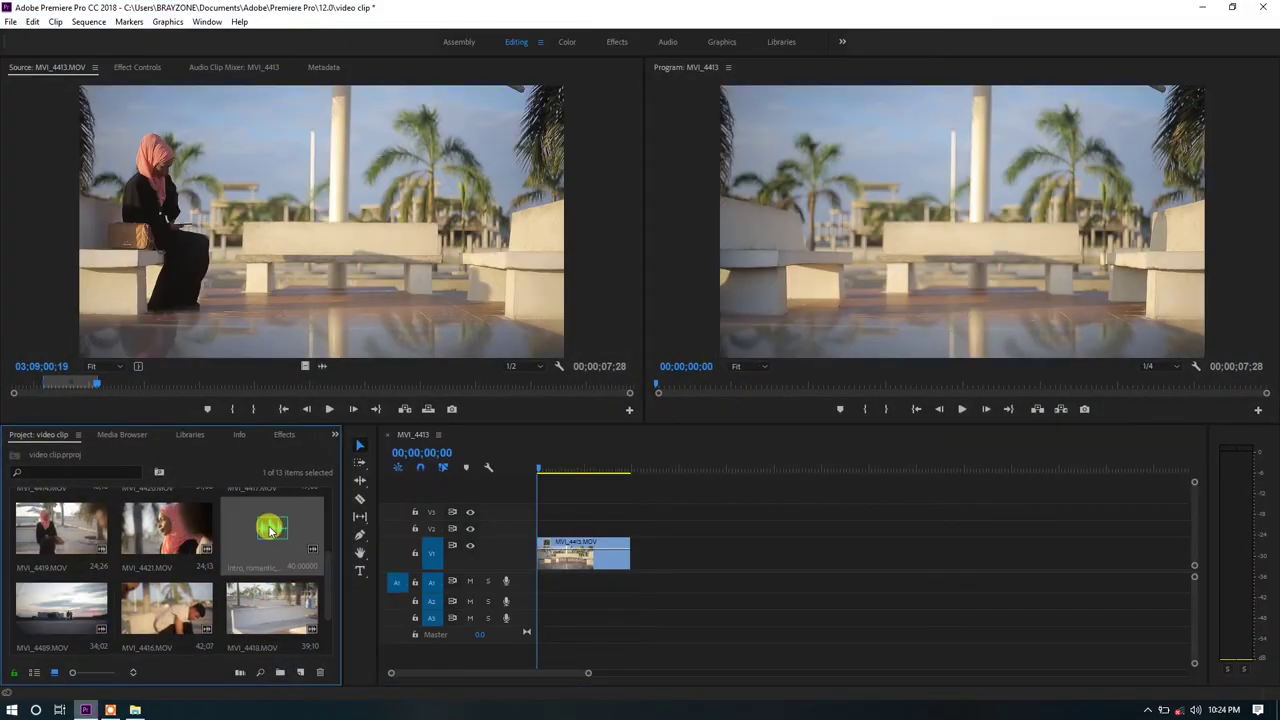
pyautogui.doubleClick(269, 530)
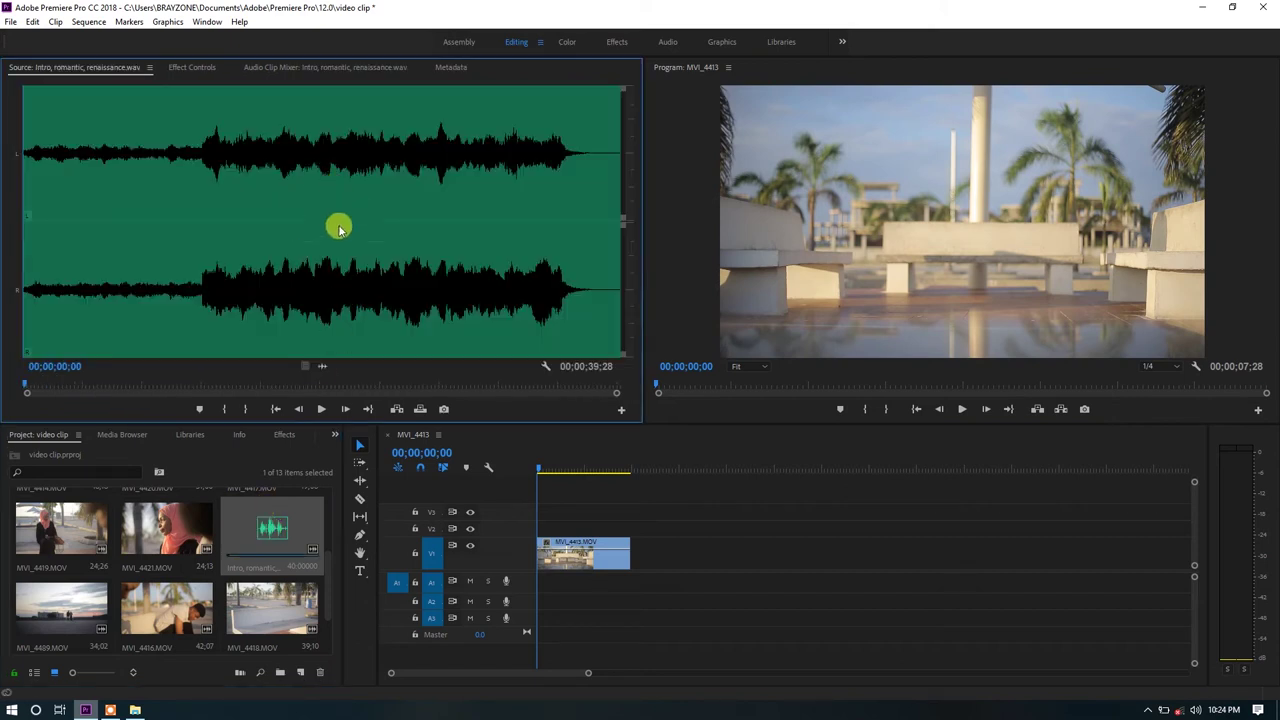
pyautogui.moveTo(272, 530)
pyautogui.mouseDown()
pyautogui.moveTo(543, 589)
pyautogui.moveTo(524, 598)
pyautogui.mouseUp()
pyautogui.moveTo(585, 672); pyautogui.dragTo(521, 672)
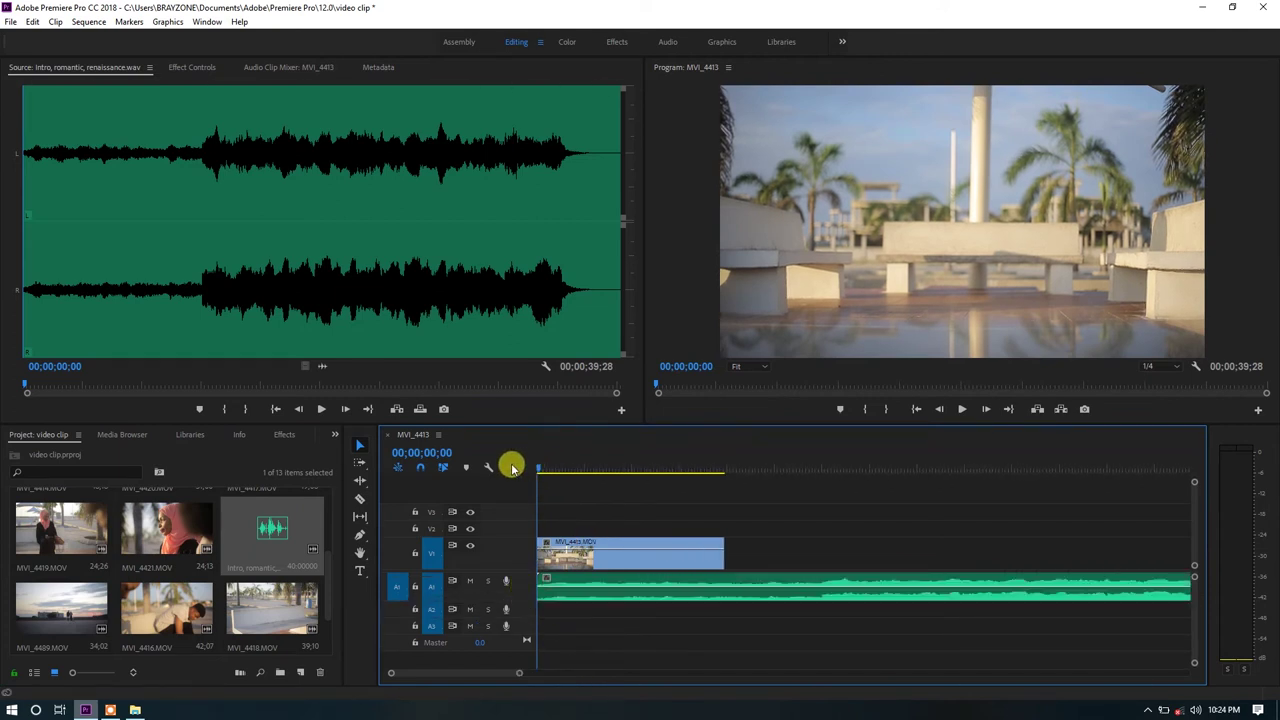
# - Trim the MVI_4413 clip to end at 00;00;04;29 and replay it against the music
pyautogui.press('space')
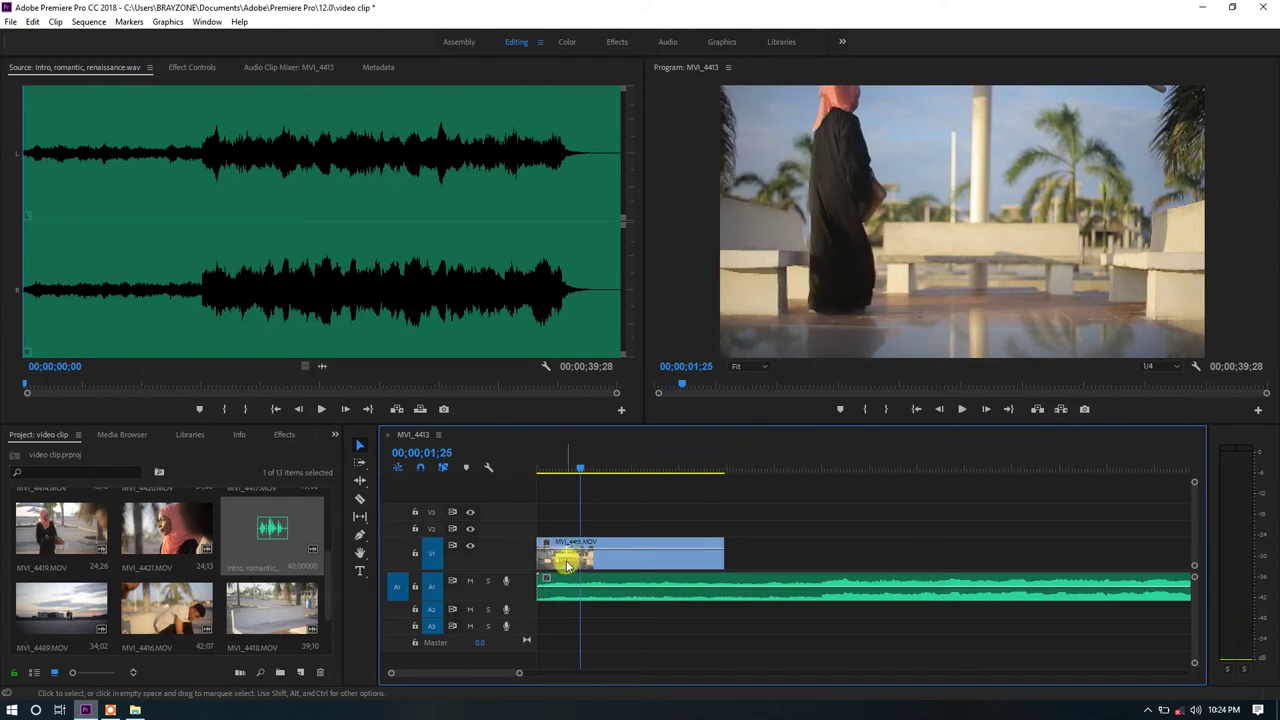
pyautogui.moveTo(566, 565); pyautogui.dragTo(585, 557)
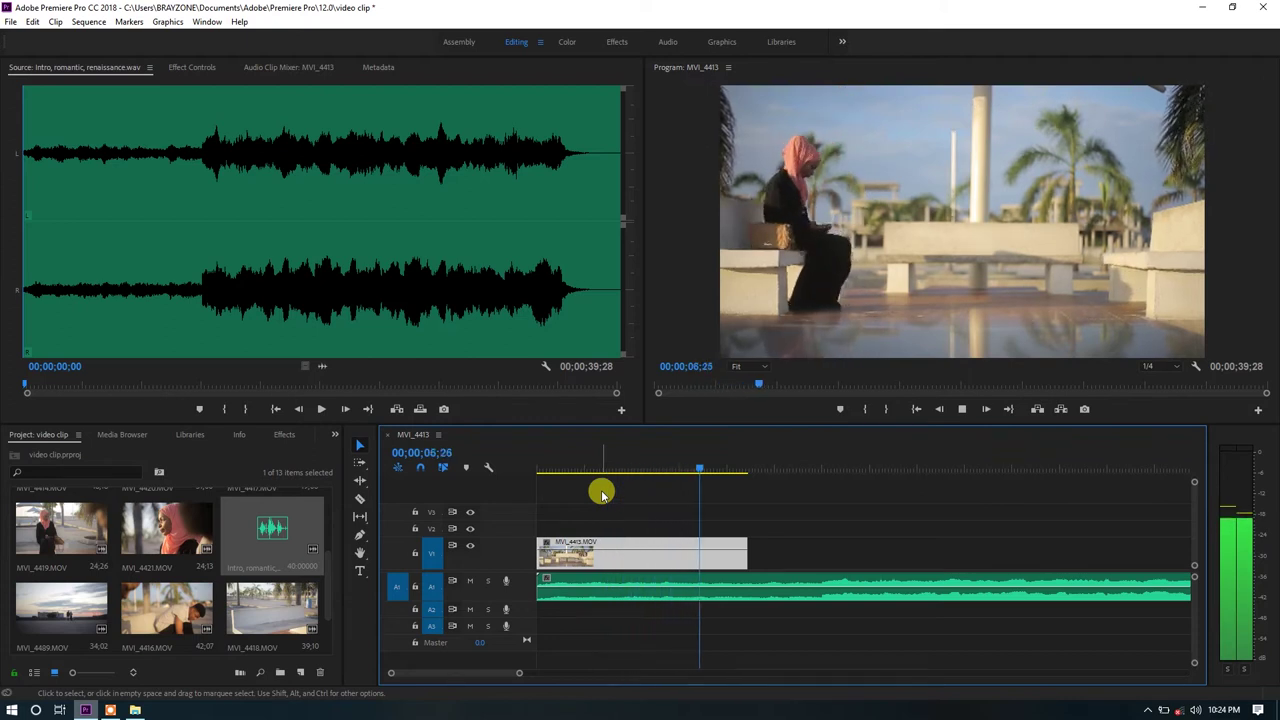
pyautogui.click(655, 469)
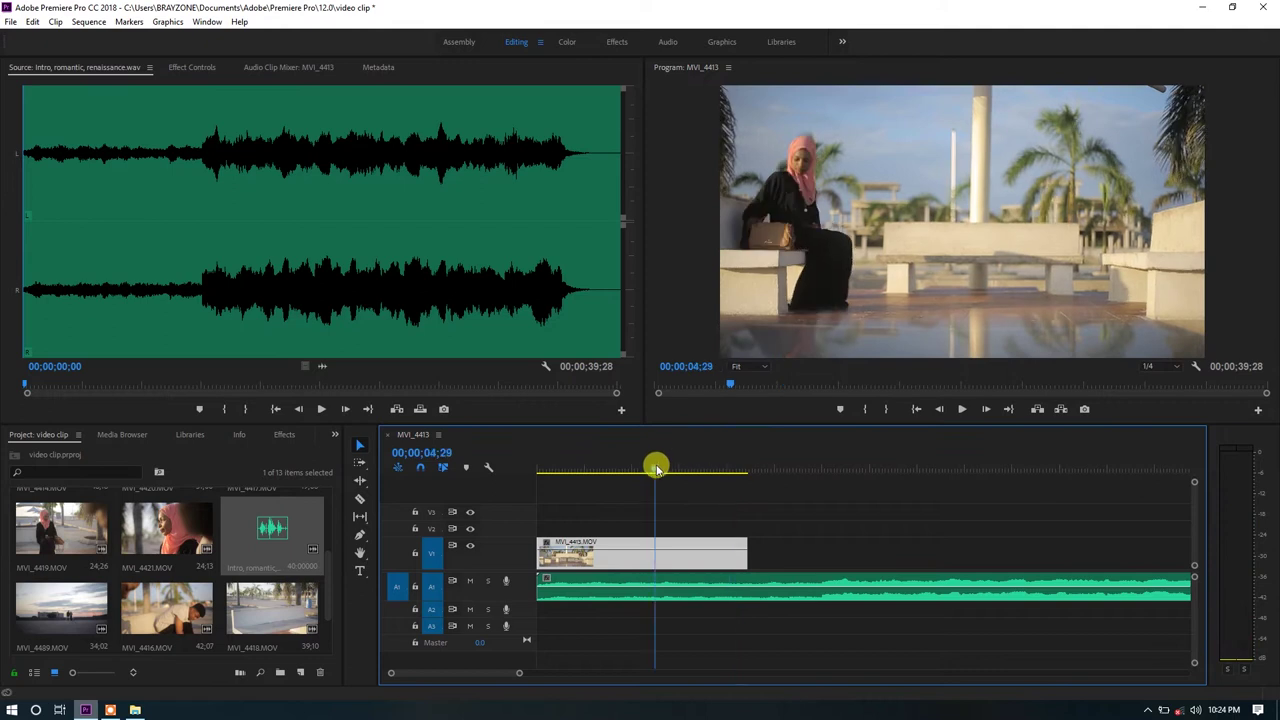
pyautogui.moveTo(744, 553); pyautogui.dragTo(669, 553)
pyautogui.click(606, 466)
pyautogui.press('Home')
pyautogui.press('space')
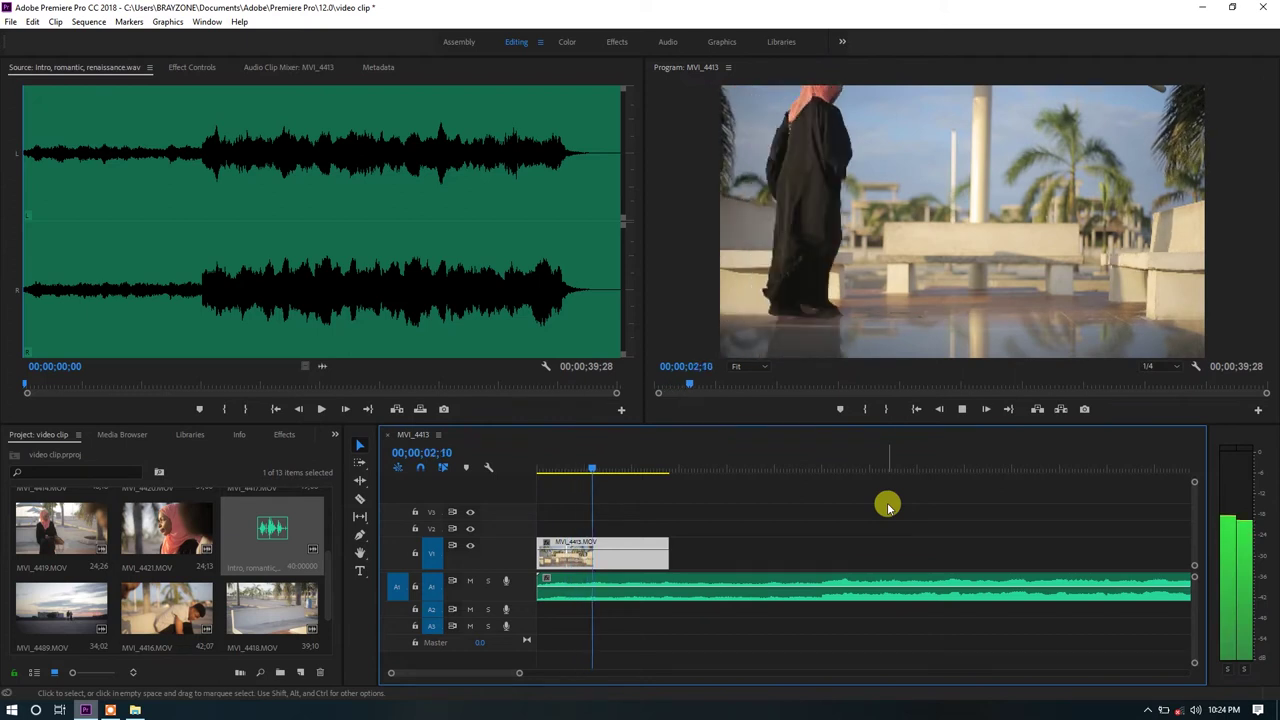
pyautogui.press('space')
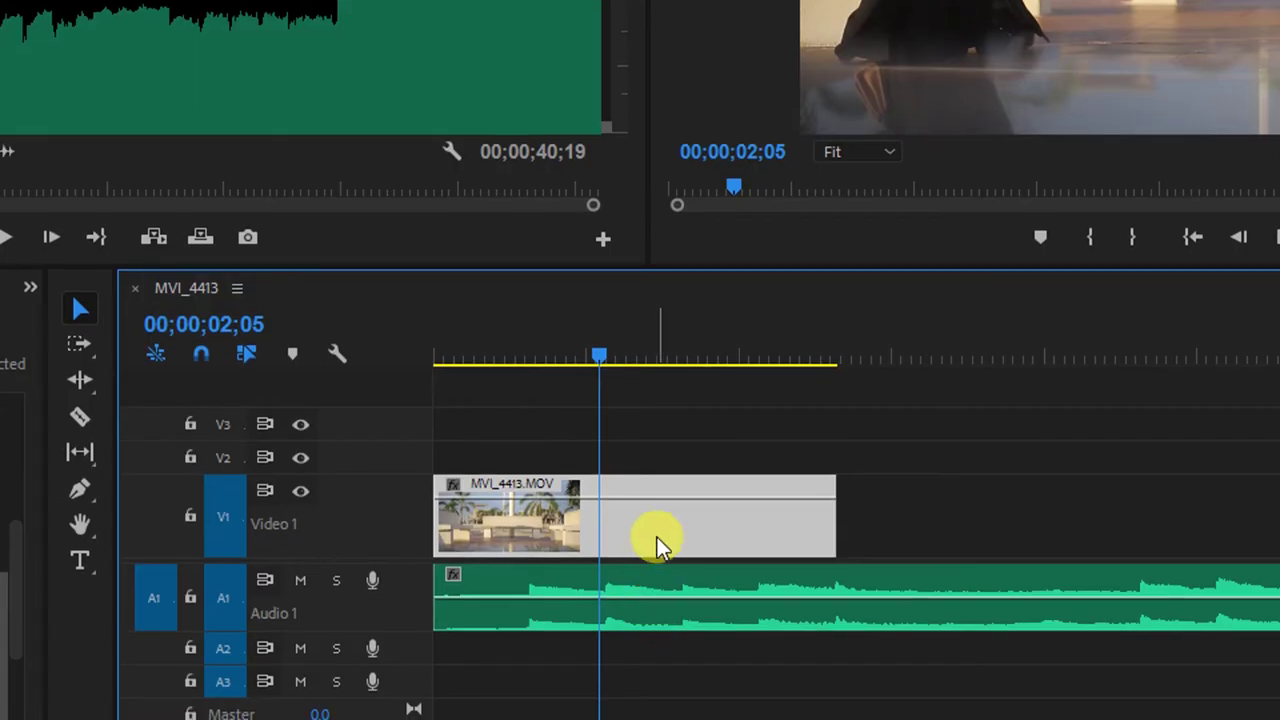
# - Set the MVI_4413 clip to 50% speed with Optical Flow interpolation, stretching it to 10;18
pyautogui.rightClick(657, 537)
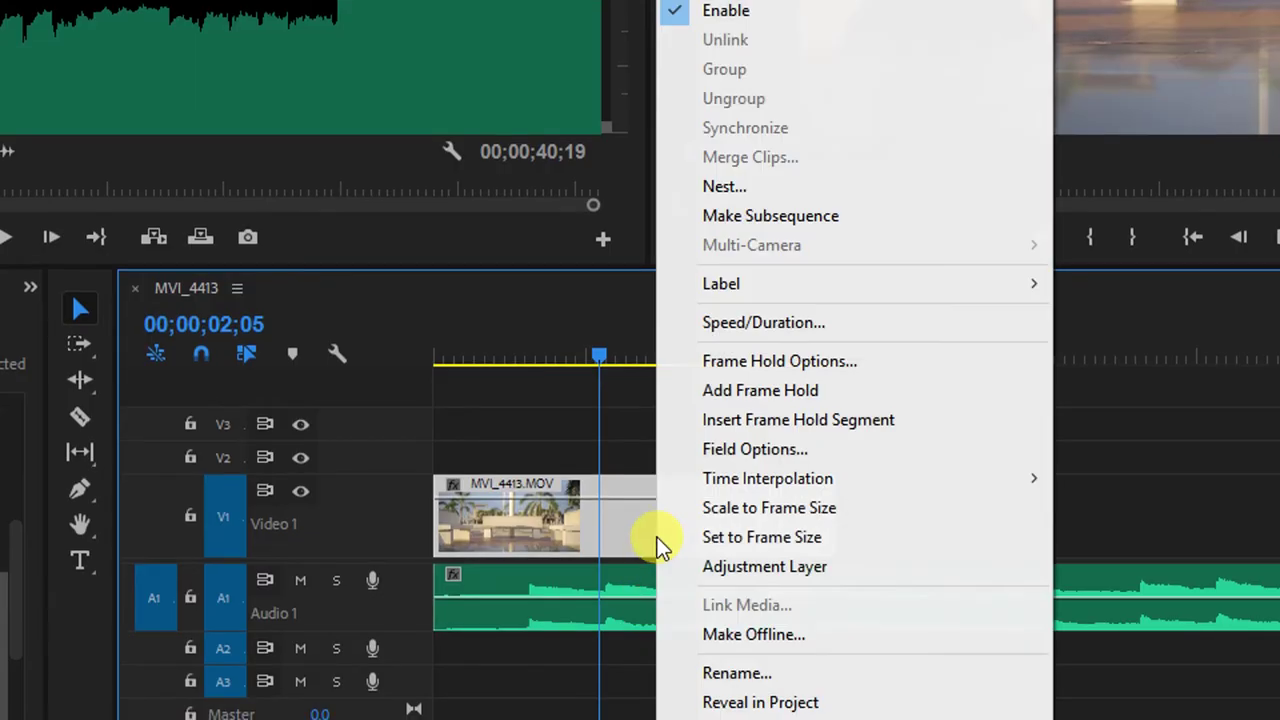
pyautogui.click(774, 325)
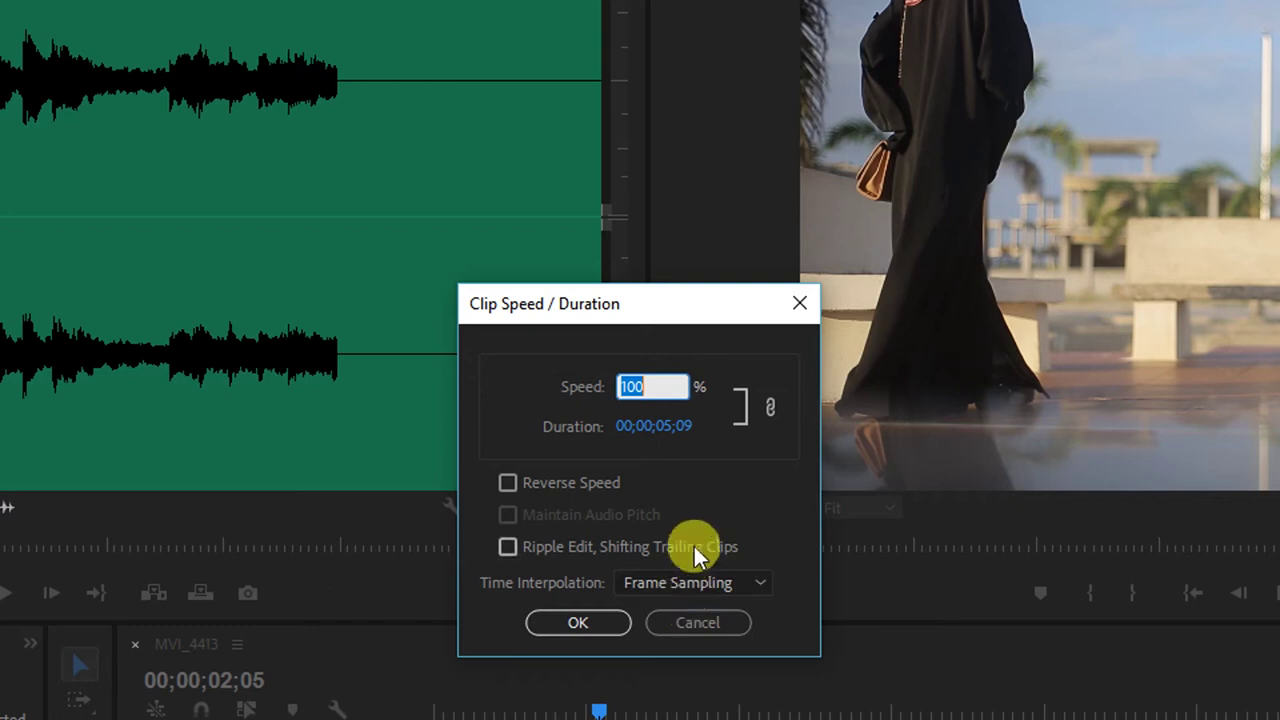
pyautogui.moveTo(660, 388); pyautogui.dragTo(640, 388)
pyautogui.write('50')
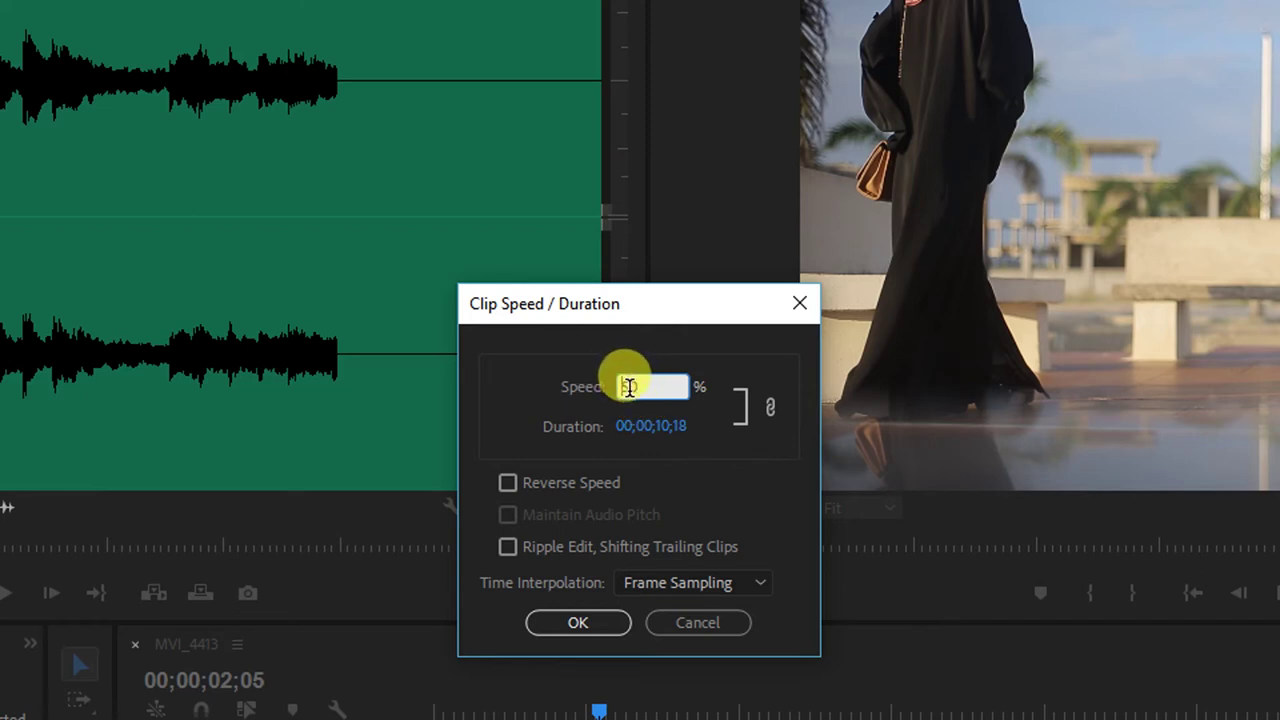
pyautogui.click(629, 387)
pyautogui.write('1')
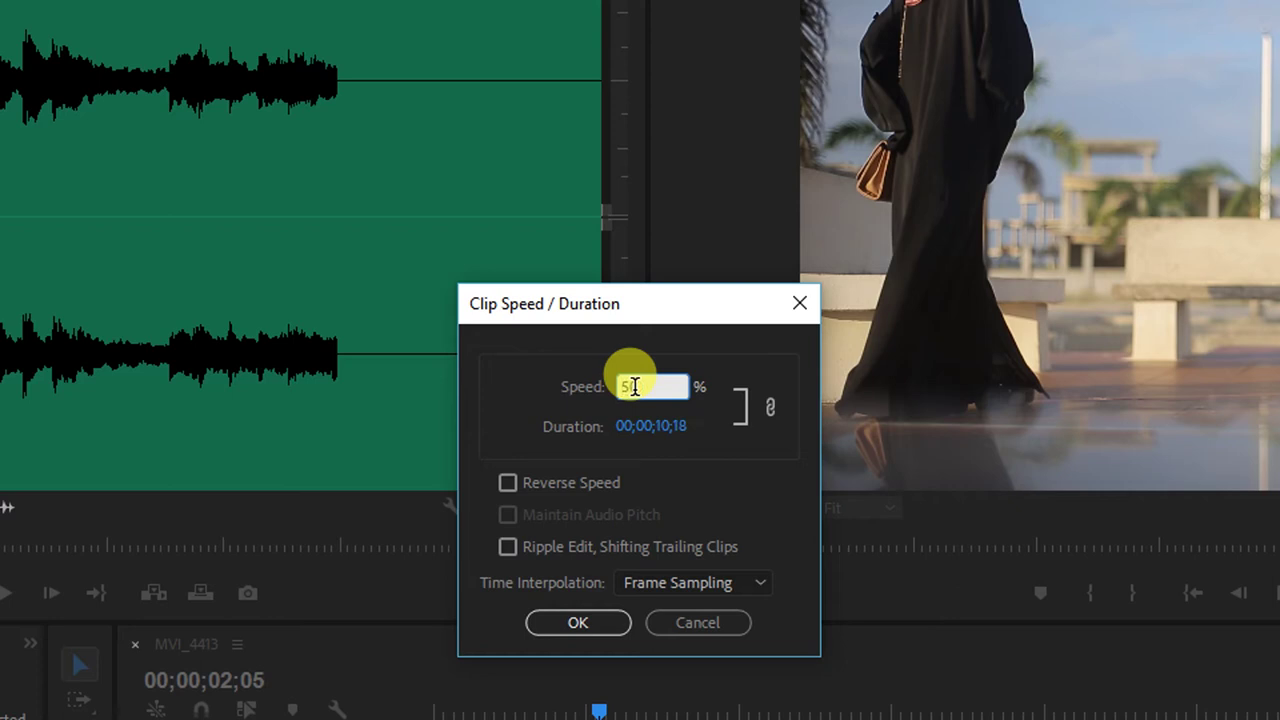
pyautogui.click(687, 586)
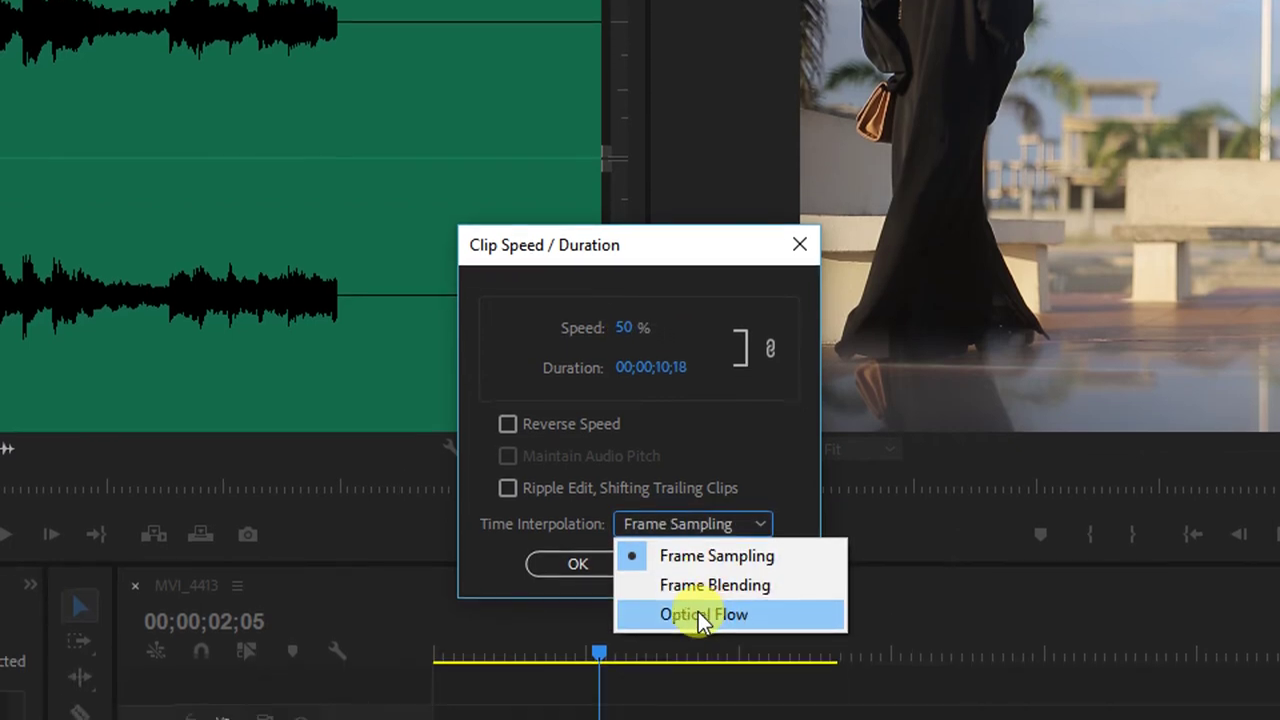
pyautogui.click(725, 613)
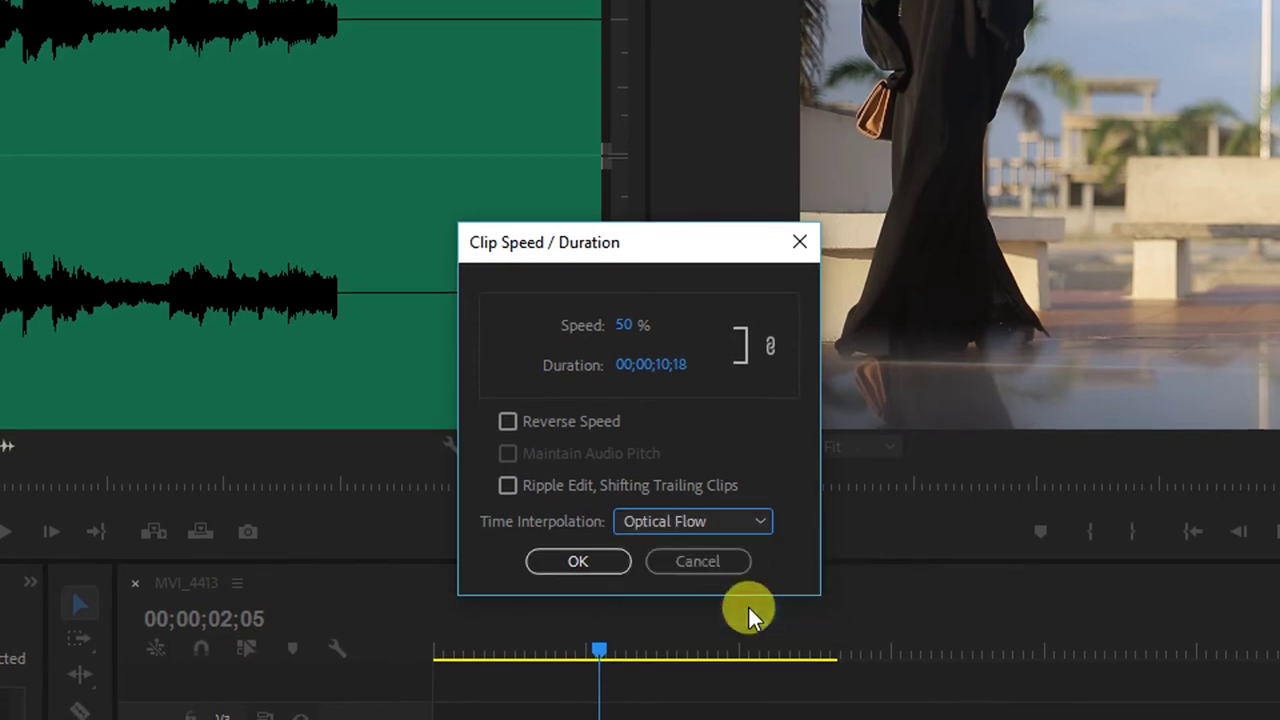
pyautogui.click(582, 563)
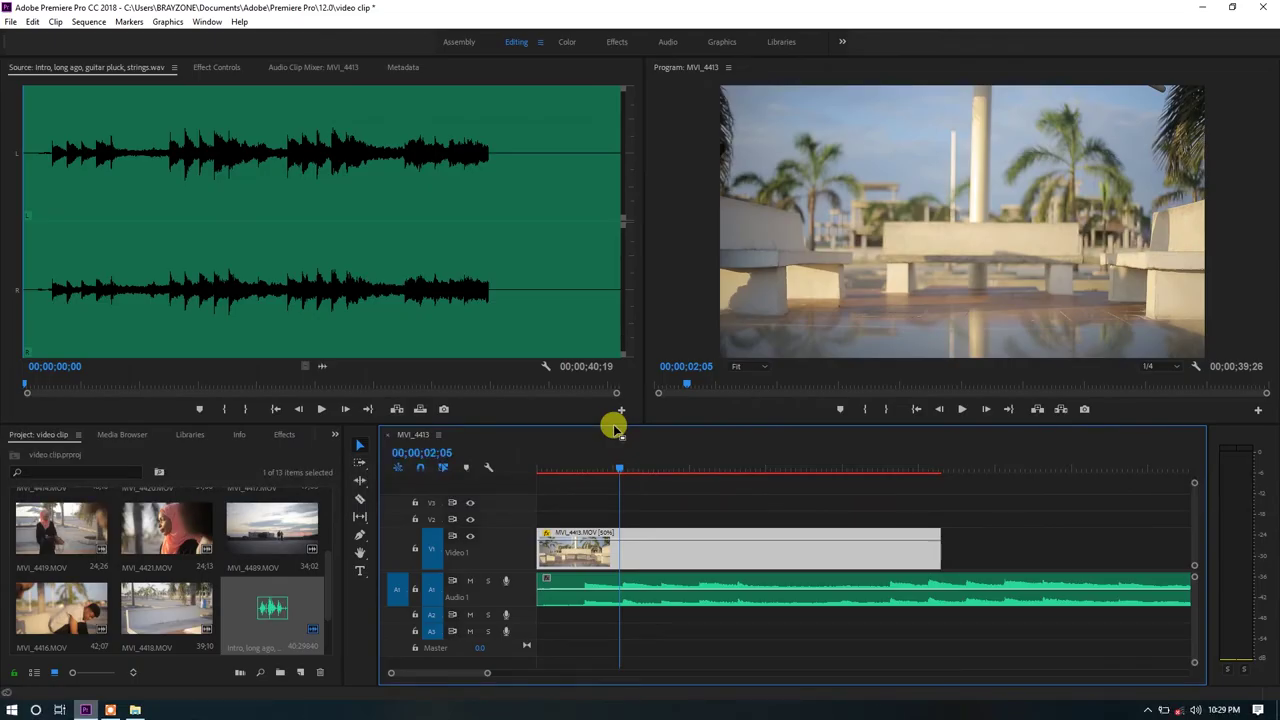
# - Move the slowed clip to 00;00;00;00 and play the sequence back from the start
pyautogui.click(557, 465)
pyautogui.press('space')
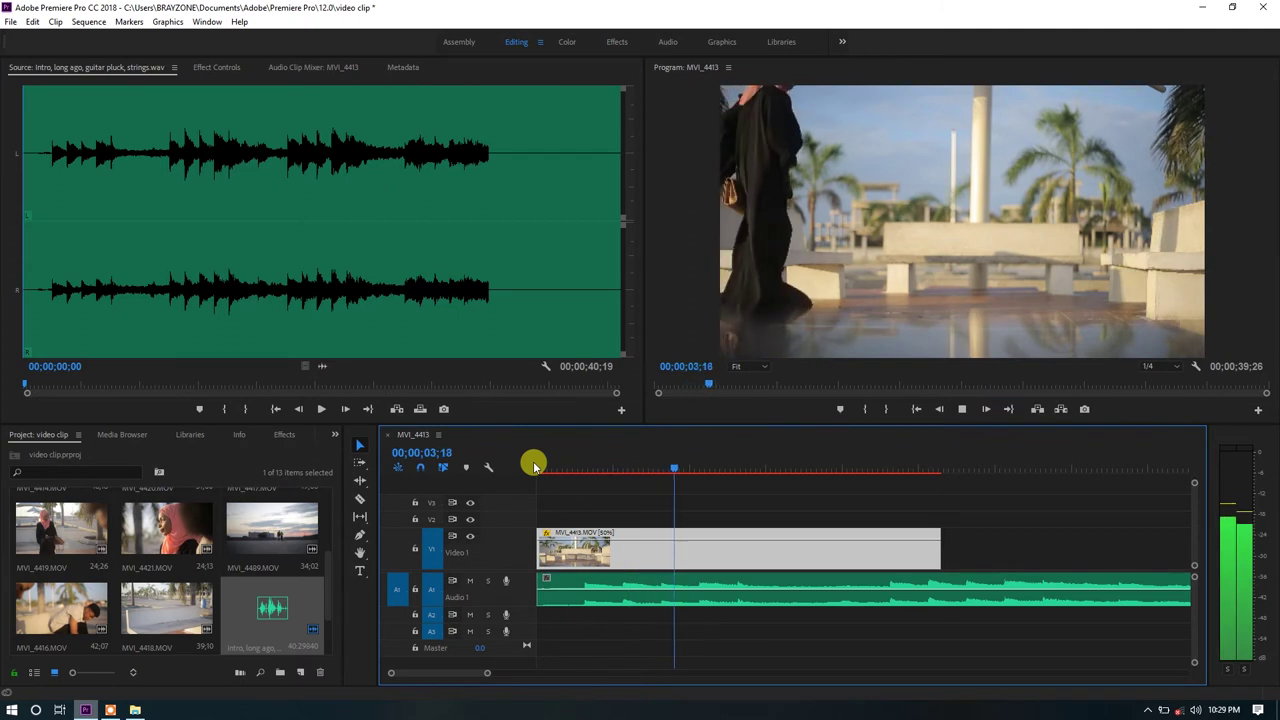
pyautogui.press('space')
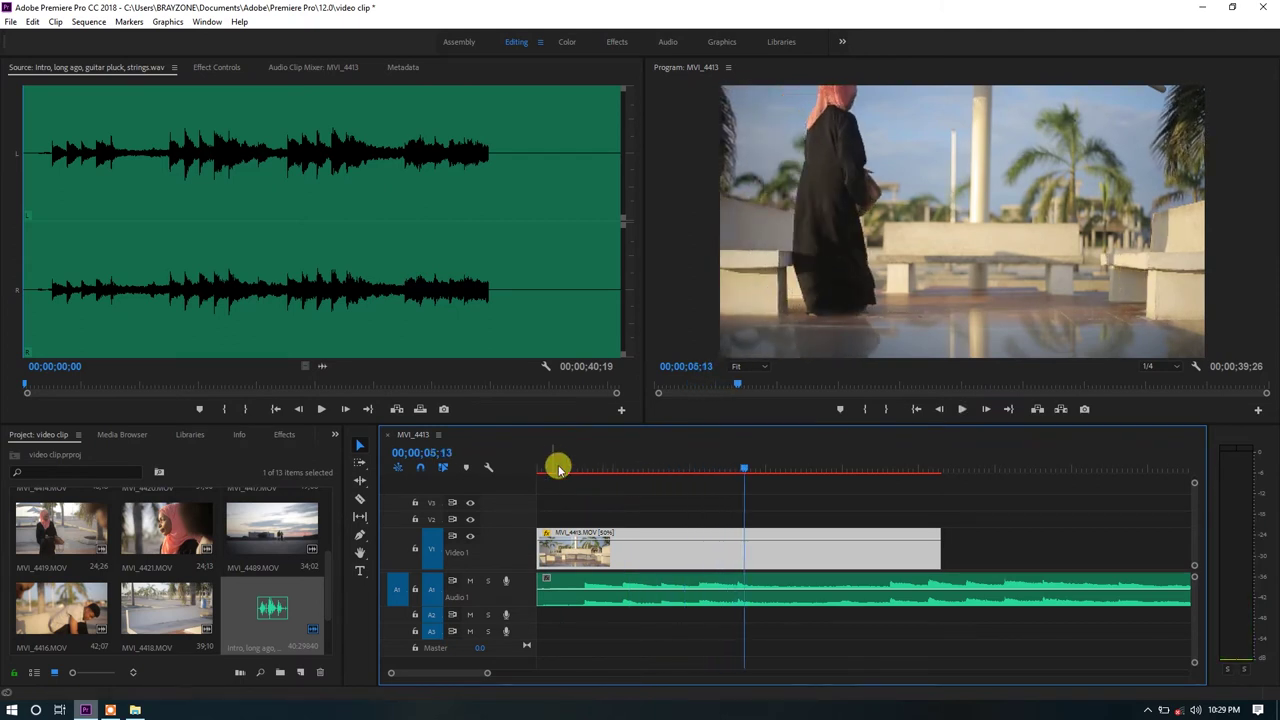
pyautogui.moveTo(567, 547); pyautogui.dragTo(571, 557)
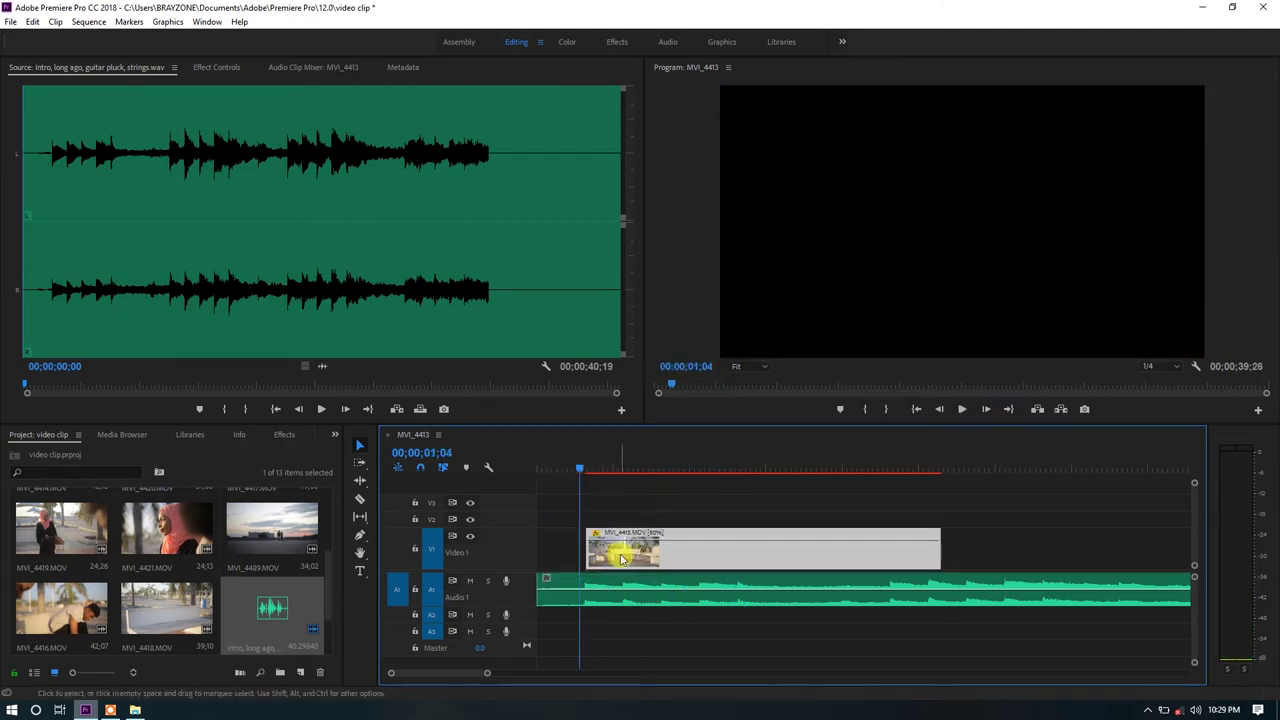
pyautogui.moveTo(571, 557); pyautogui.dragTo(569, 549)
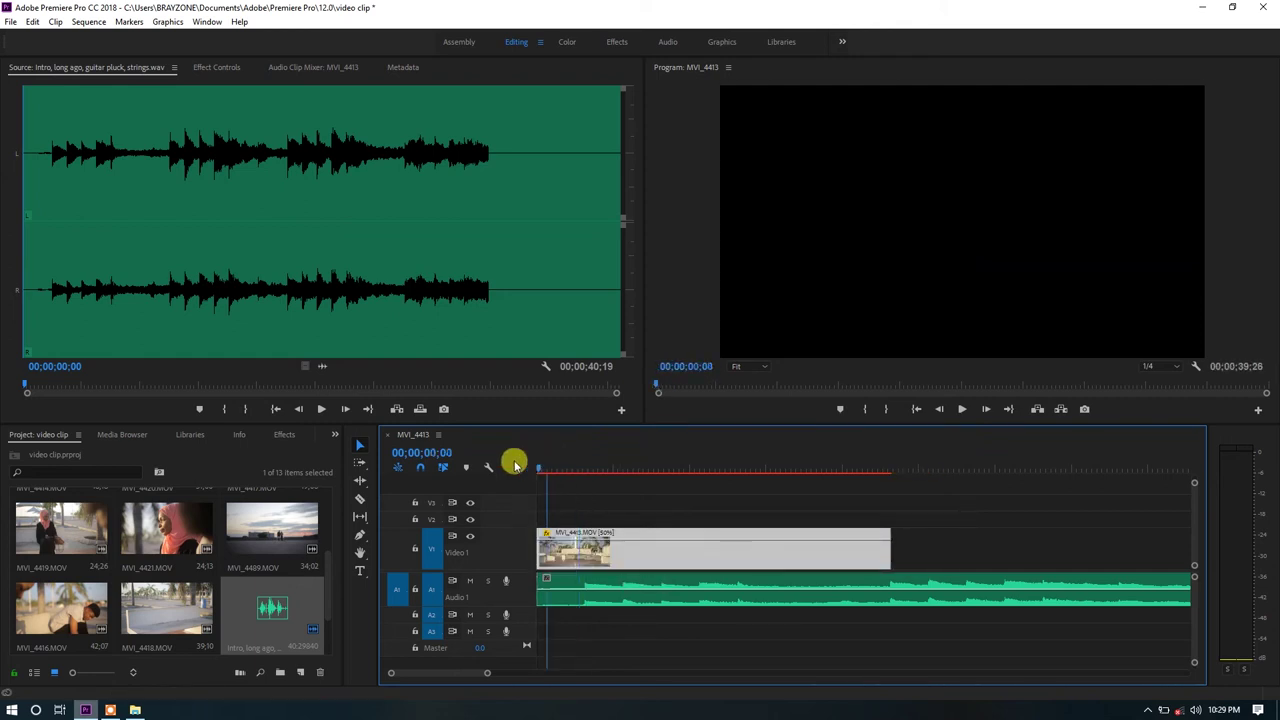
pyautogui.press('Home')
pyautogui.press('space')
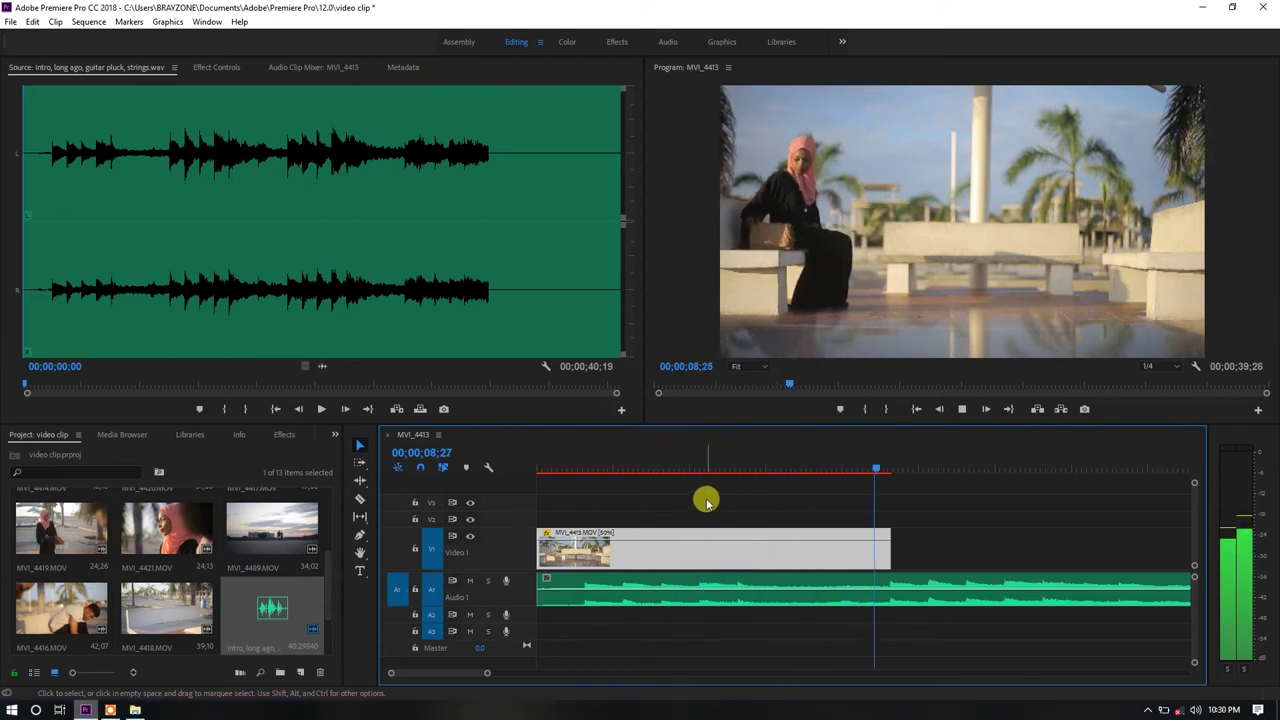
pyautogui.press('space')
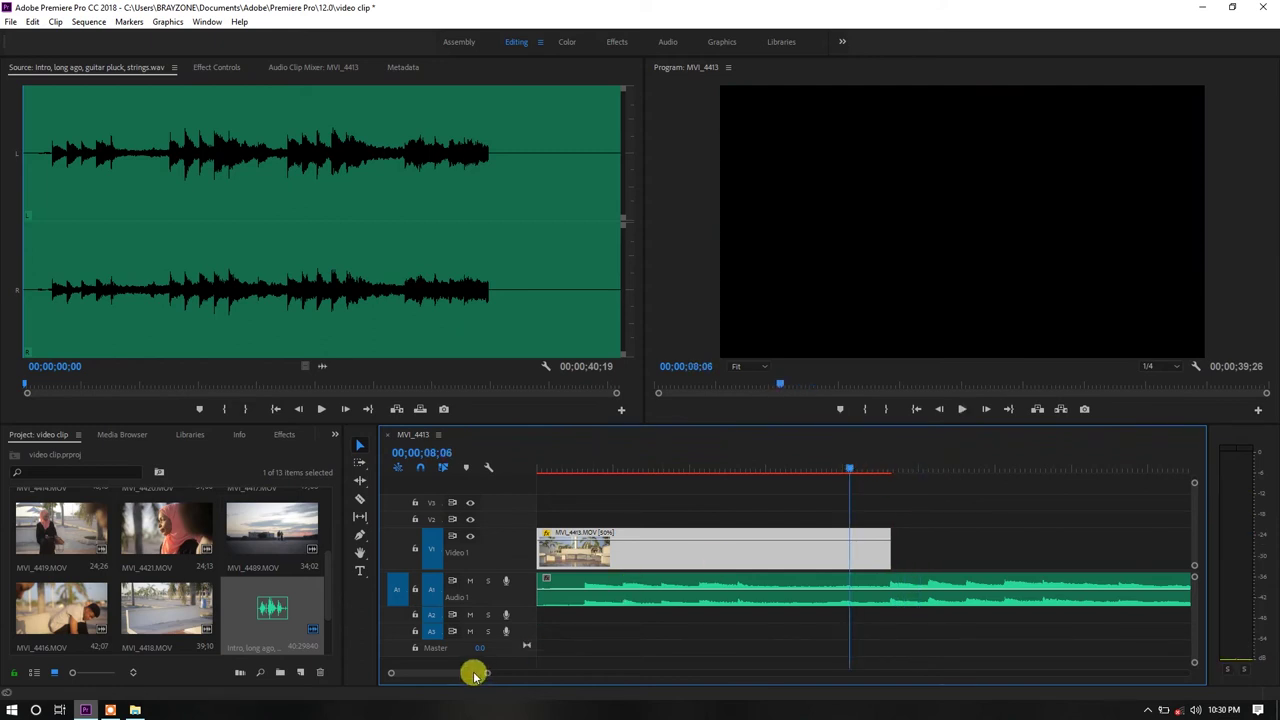
# - Zoom the timeline out and load MVI_4414 into the Source monitor
pyautogui.moveTo(475, 675); pyautogui.dragTo(568, 674)
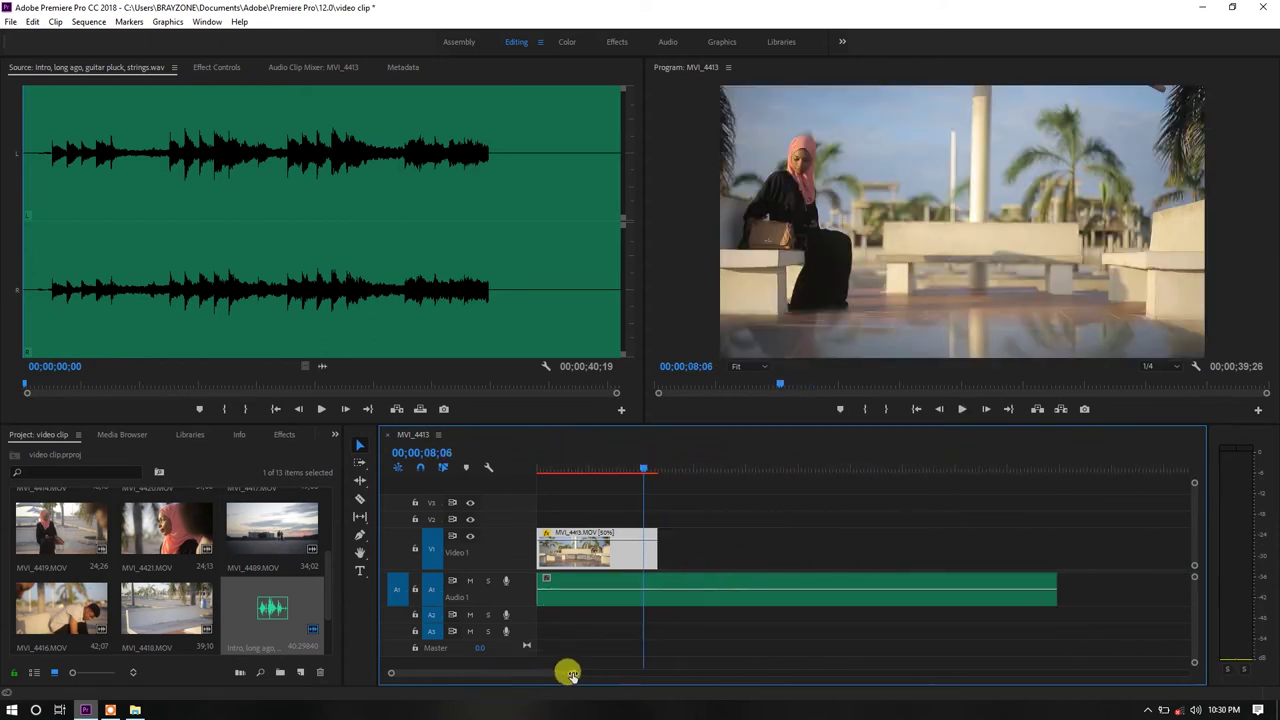
pyautogui.scroll(2, 222, 594)
pyautogui.scroll(-1, 222, 594)
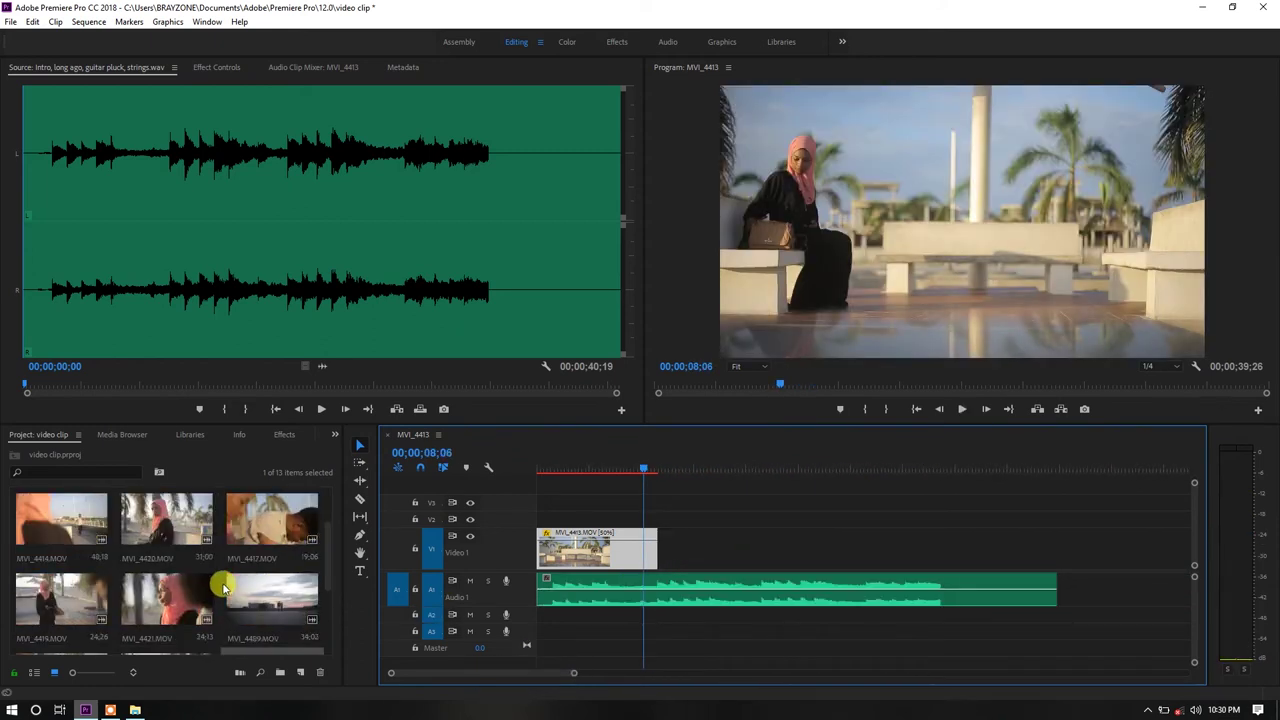
pyautogui.doubleClick(62, 527)
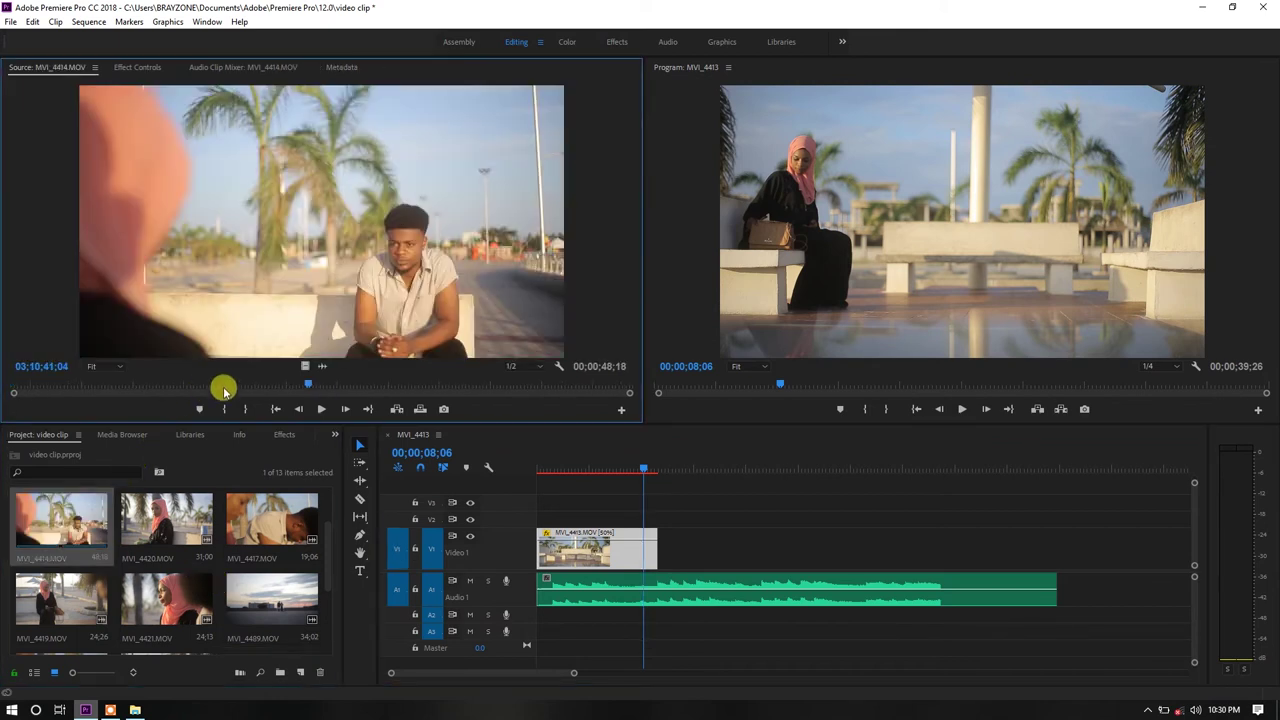
# - Mark an Out point in MVI_4414 and place the roughly 7-second excerpt after the first clip on V1
pyautogui.moveTo(183, 387)
pyautogui.mouseDown()
pyautogui.moveTo(21, 386)
pyautogui.moveTo(184, 384)
pyautogui.mouseUp()
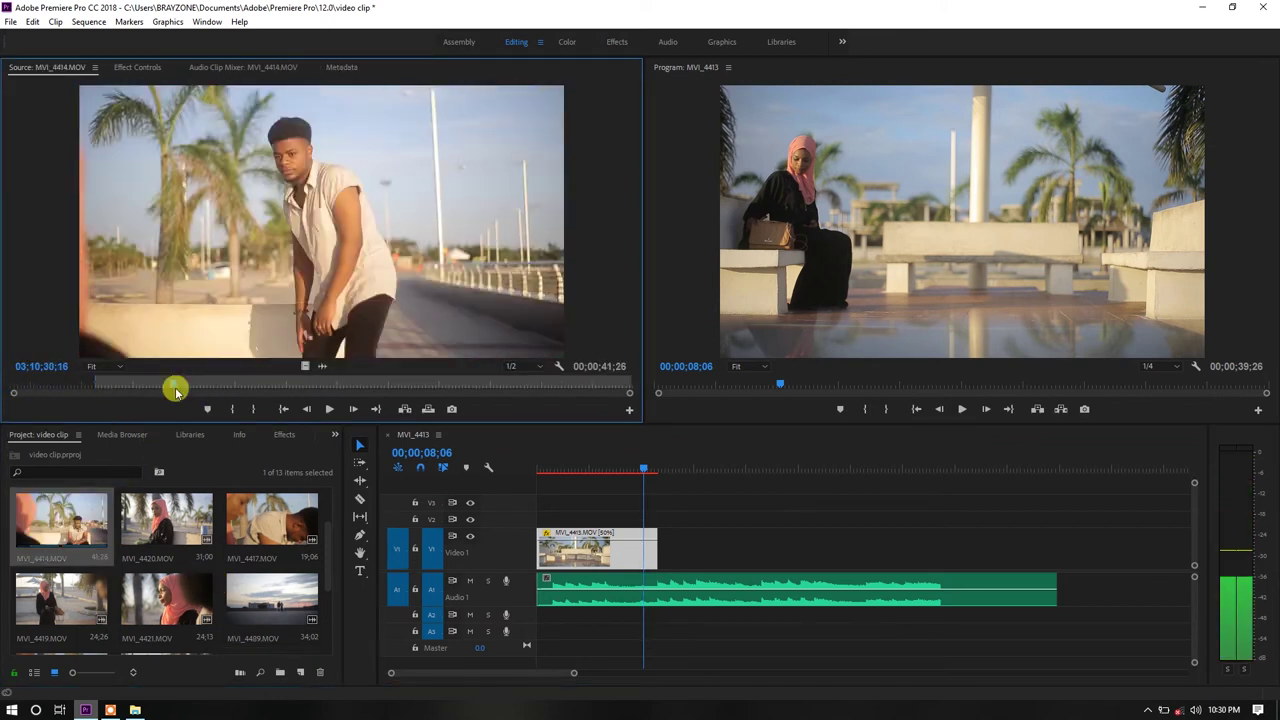
pyautogui.click(254, 409)
pyautogui.moveTo(305, 366); pyautogui.dragTo(743, 516)
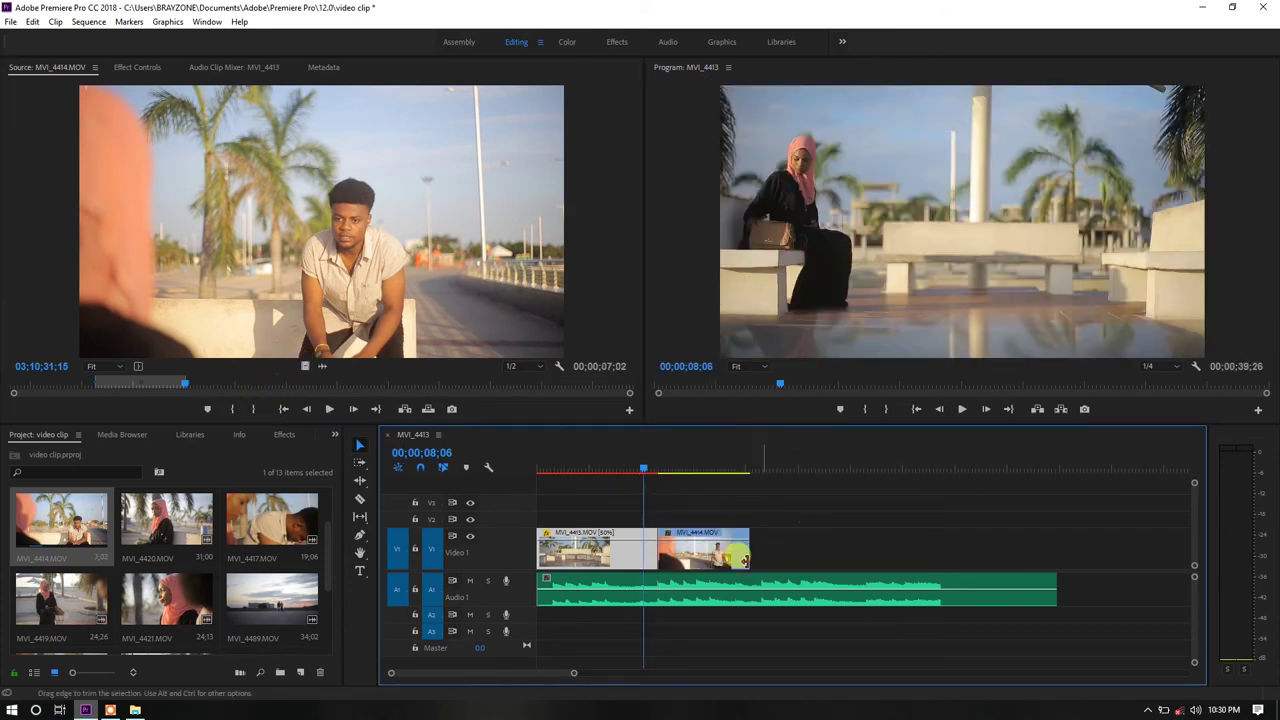
pyautogui.press('space')
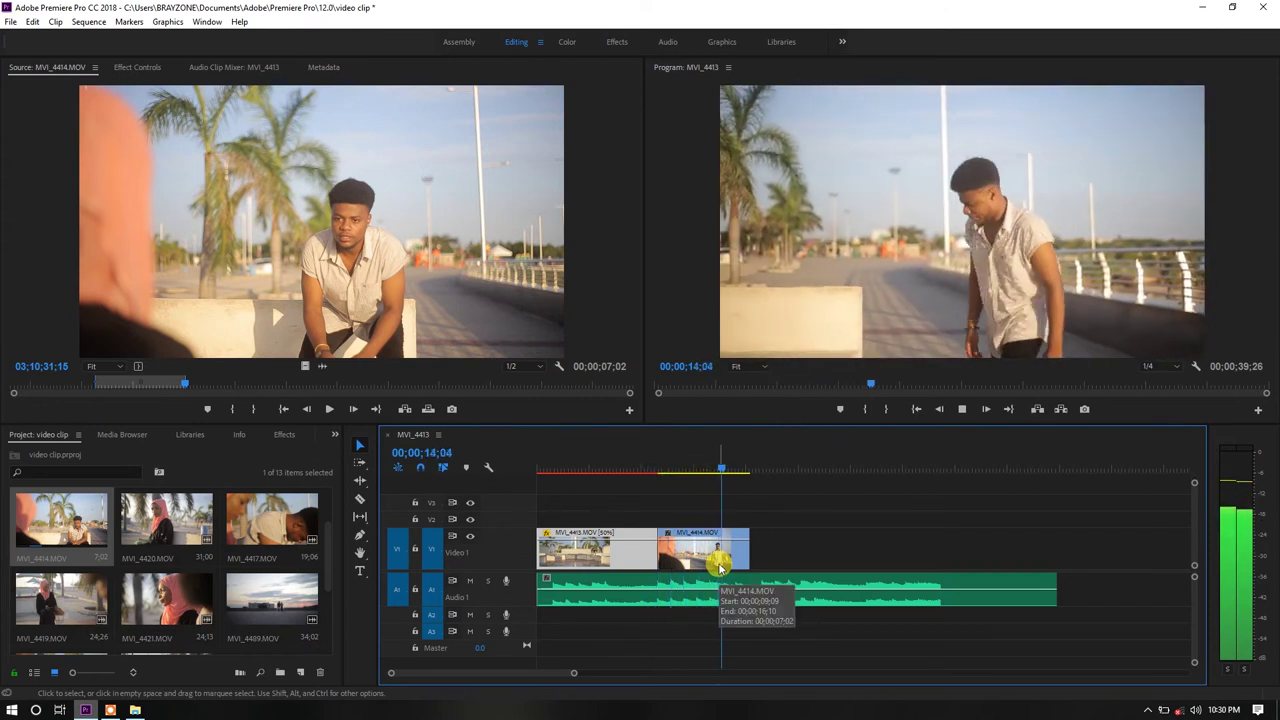
pyautogui.press('space')
# - Slow the MVI_4414 clip to 50% with Optical Flow, lengthening it to 14;04
pyautogui.rightClick(710, 560)
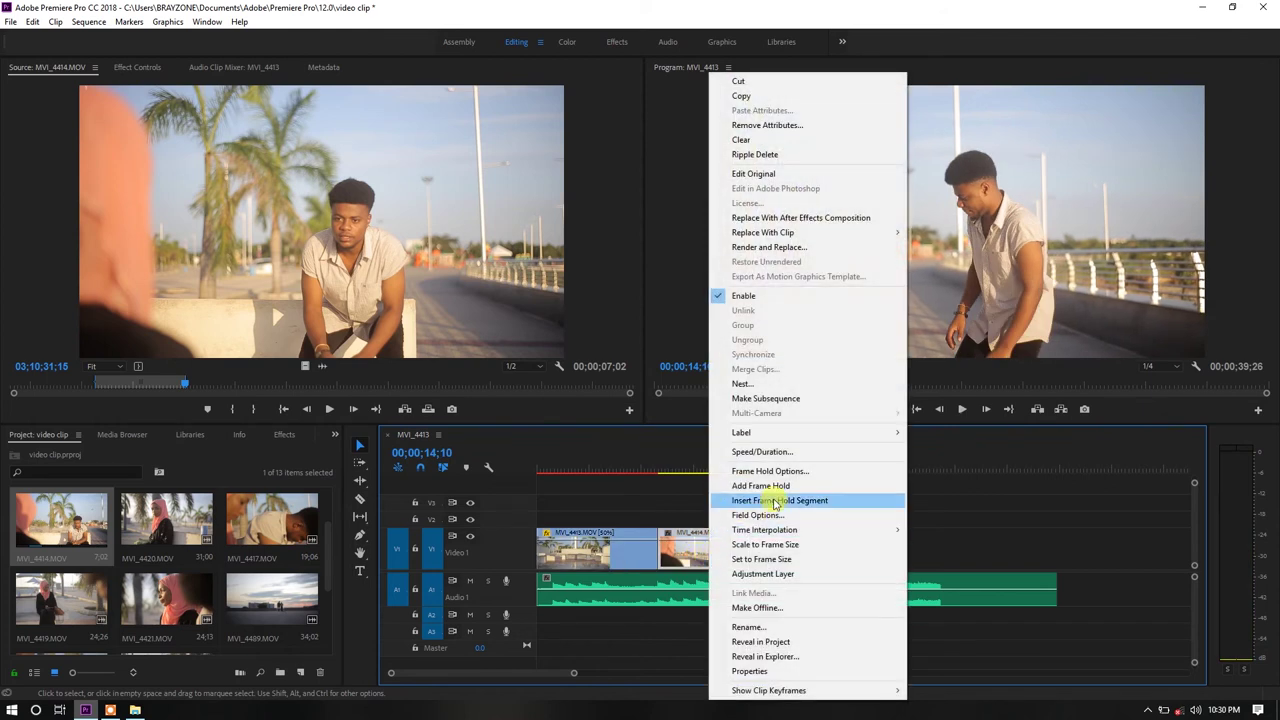
pyautogui.click(776, 458)
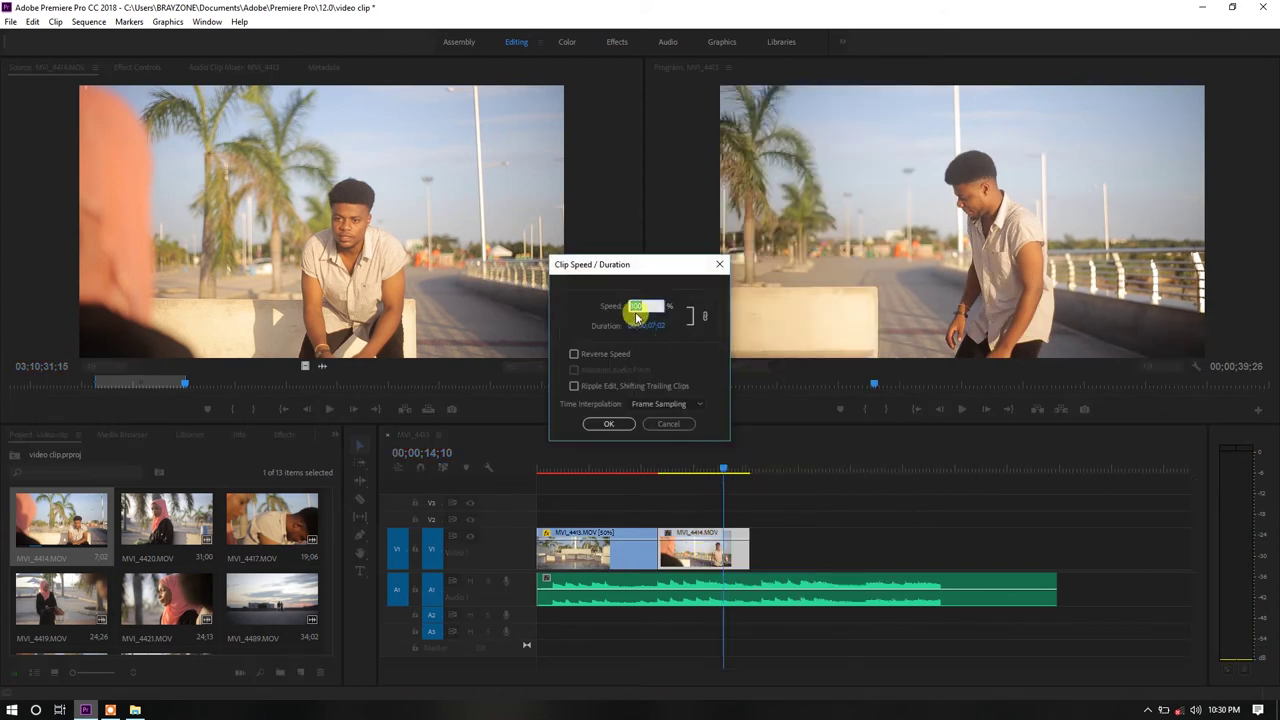
pyautogui.click(657, 406)
pyautogui.click(655, 451)
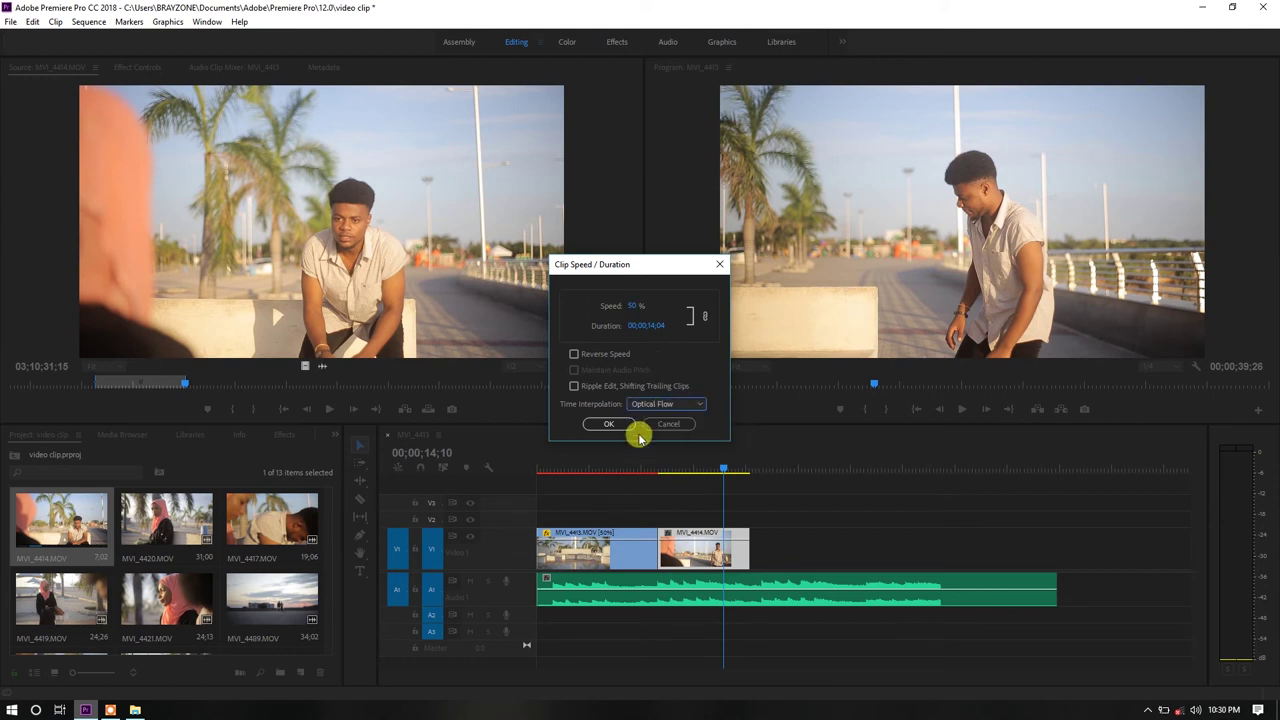
pyautogui.click(608, 425)
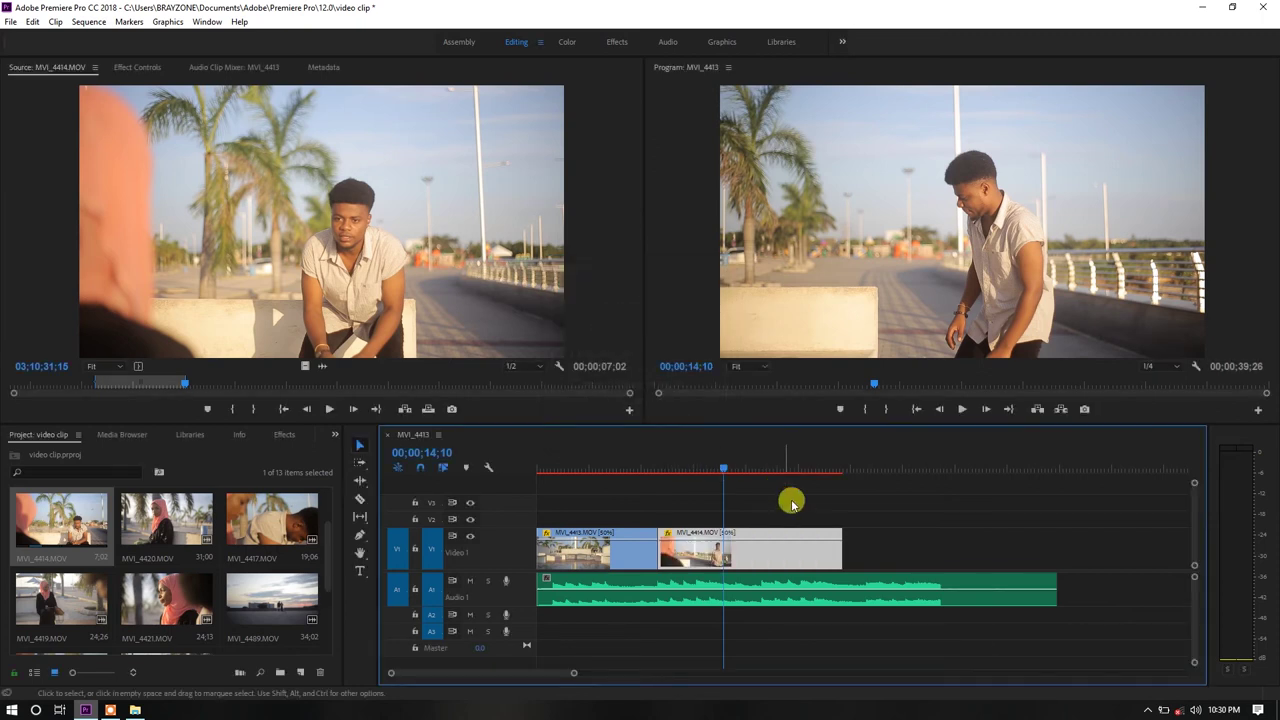
# - Review the sequence playback and park the playhead at 15;08
pyautogui.press('space')
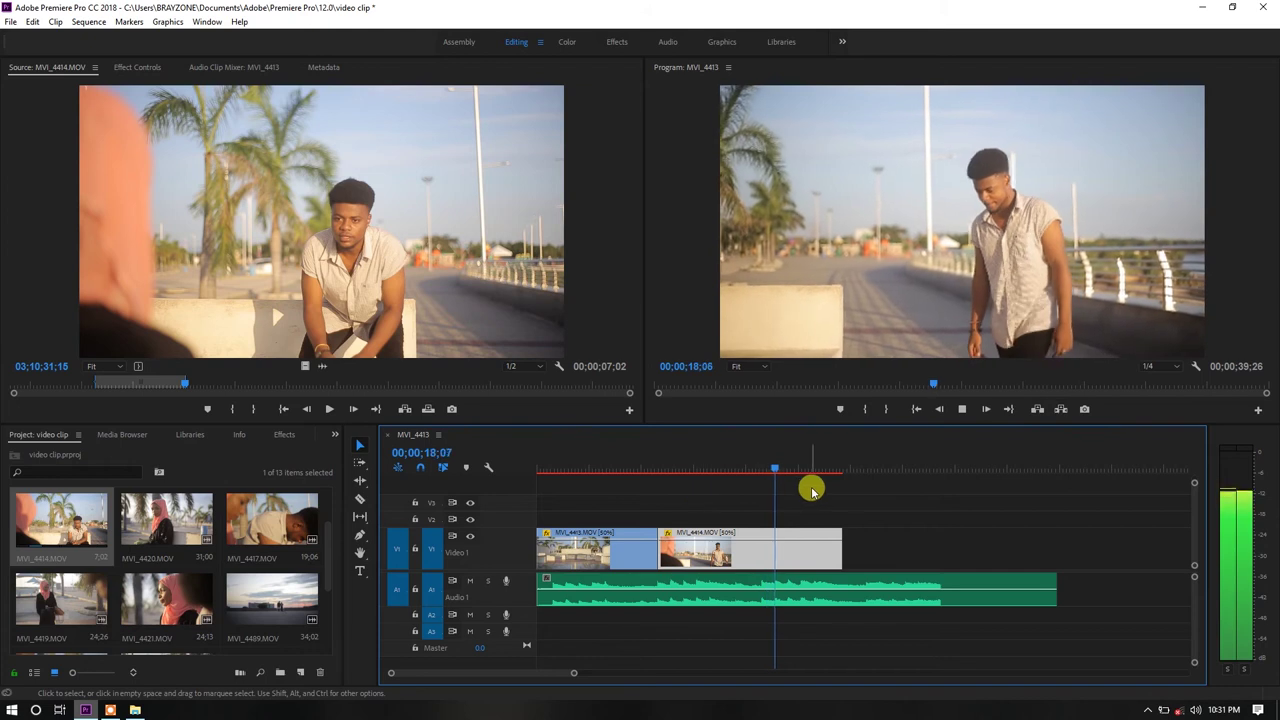
pyautogui.click(708, 469)
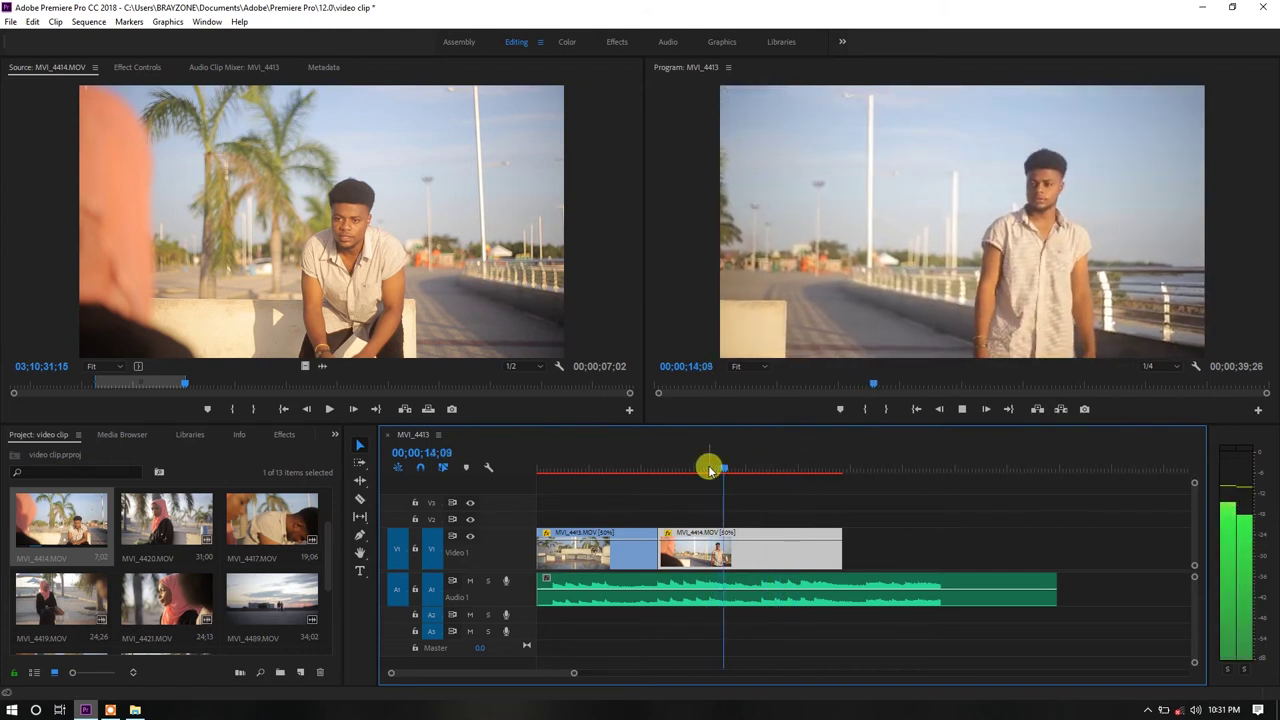
pyautogui.press('space')
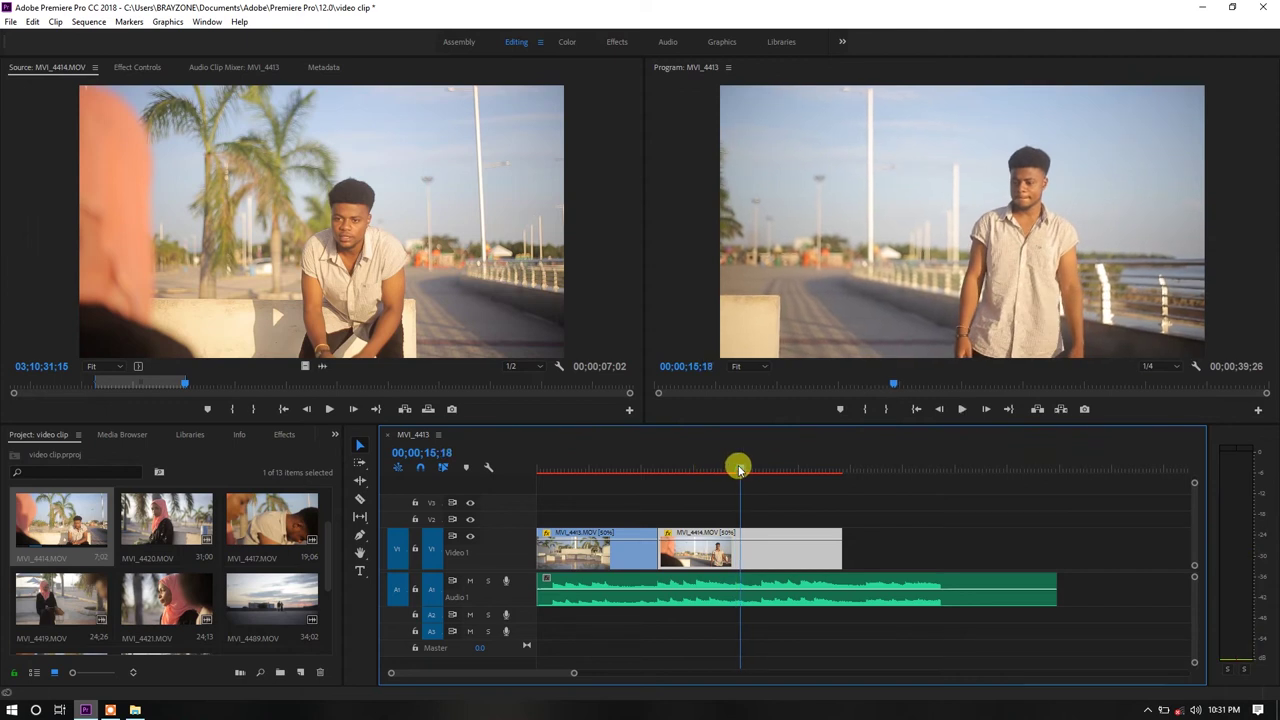
pyautogui.moveTo(738, 469); pyautogui.dragTo(733, 469)
# - Razor-cut MVI_4414 at 15;08 and trim the later piece's start, leaving a gap
pyautogui.press('c')
pyautogui.click(738, 551)
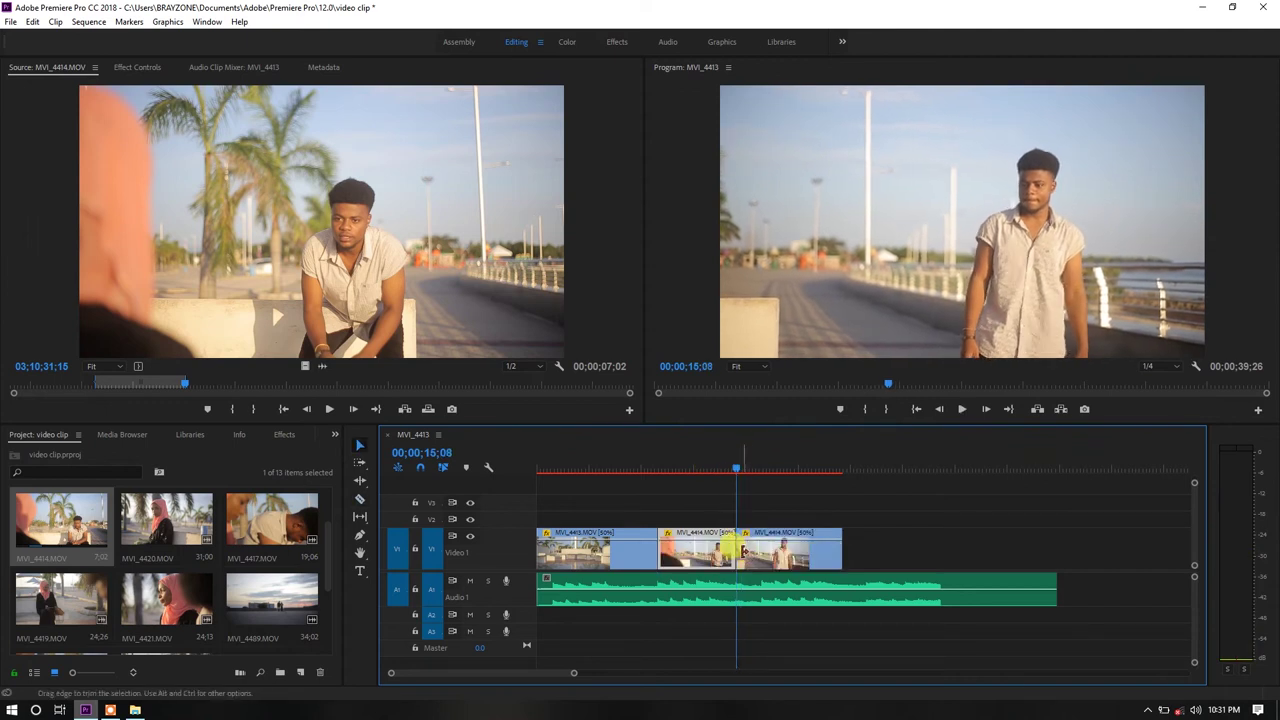
pyautogui.moveTo(737, 549); pyautogui.dragTo(762, 549)
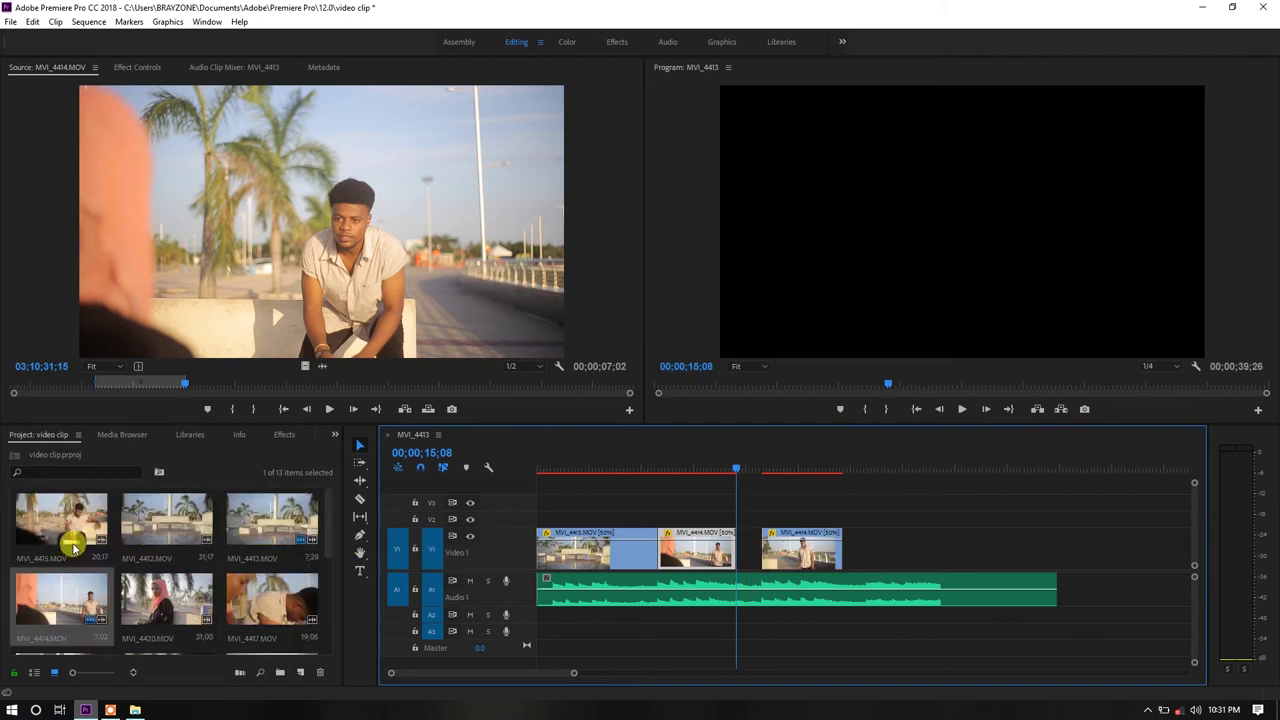
# - Load MVI_4418 in the Source viewer and mark a 3-second In/Out excerpt of the man
pyautogui.scroll(-2, 329, 577)
pyautogui.moveTo(330, 597)
pyautogui.mouseDown()
pyautogui.moveTo(325, 624)
pyautogui.moveTo(324, 583)
pyautogui.mouseUp()
pyautogui.doubleClick(155, 610)
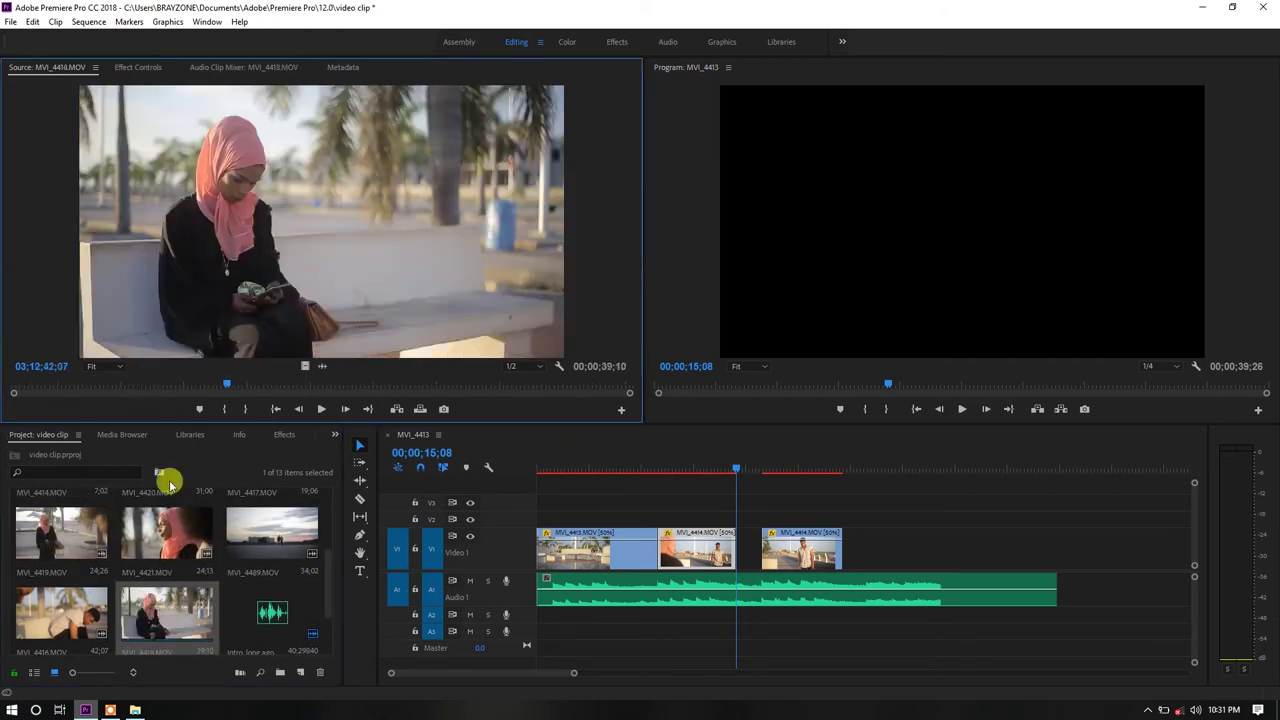
pyautogui.moveTo(220, 386); pyautogui.dragTo(264, 384)
pyautogui.click(224, 409)
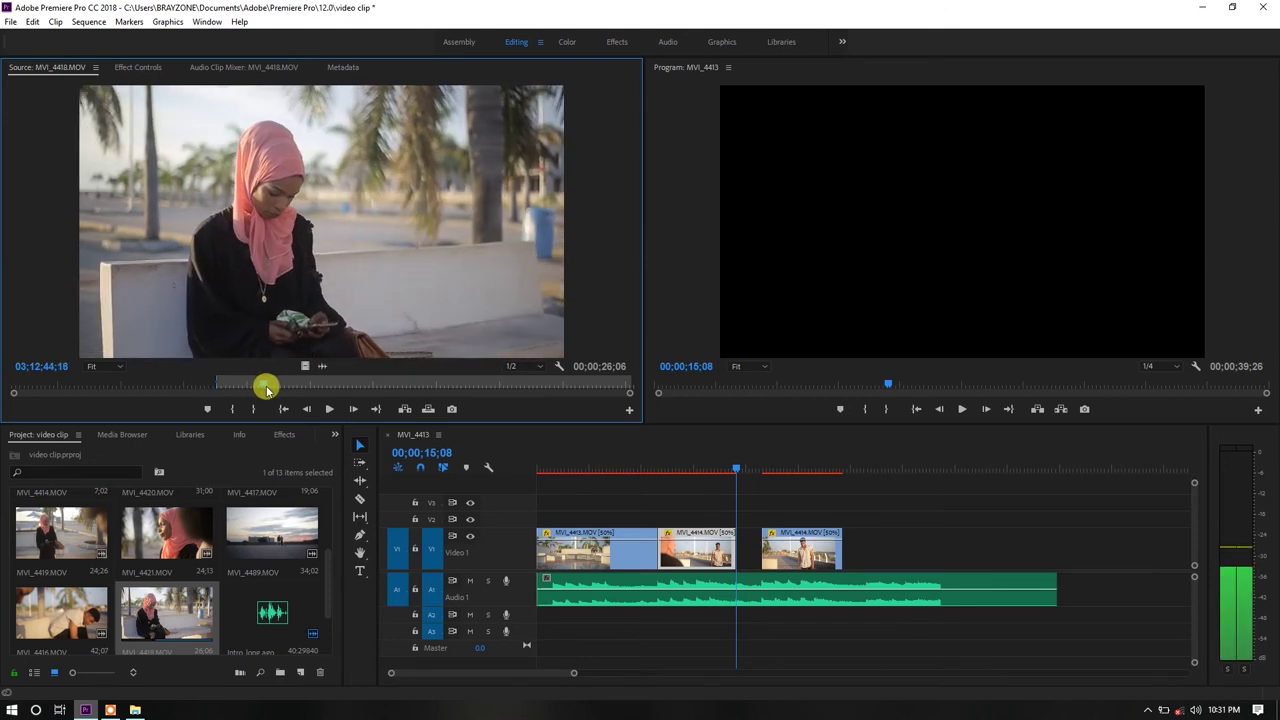
pyautogui.click(257, 409)
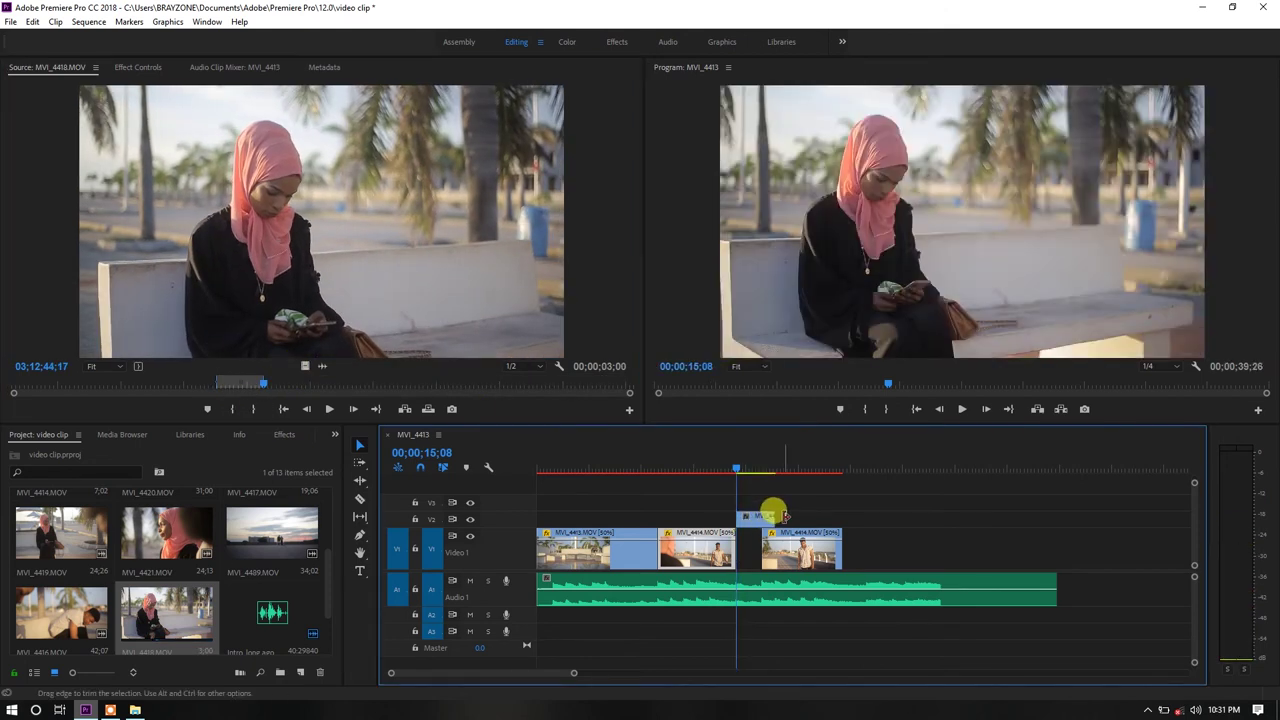
# - Place the excerpt into the V1 gap and slow it to 50% with Optical Flow
pyautogui.moveTo(740, 520); pyautogui.dragTo(749, 529)
pyautogui.click(726, 466)
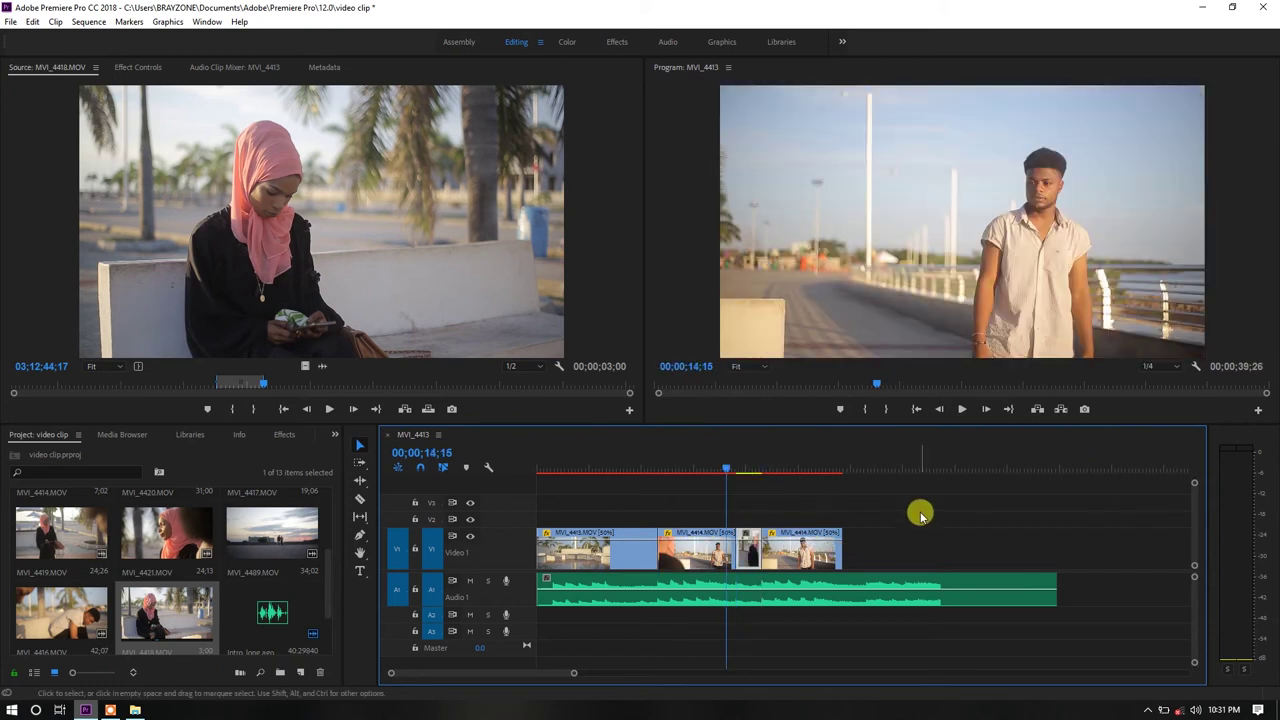
pyautogui.rightClick(742, 548)
pyautogui.click(790, 385)
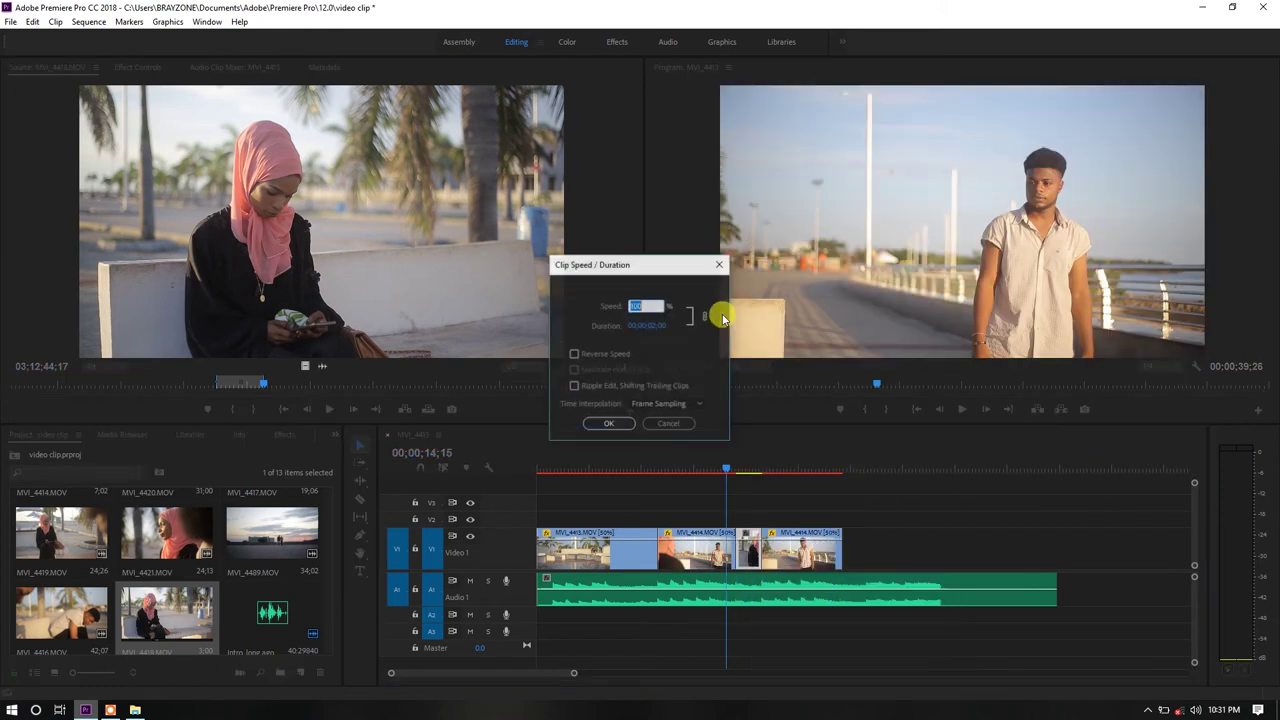
pyautogui.click(653, 404)
pyautogui.click(657, 449)
pyautogui.click(608, 423)
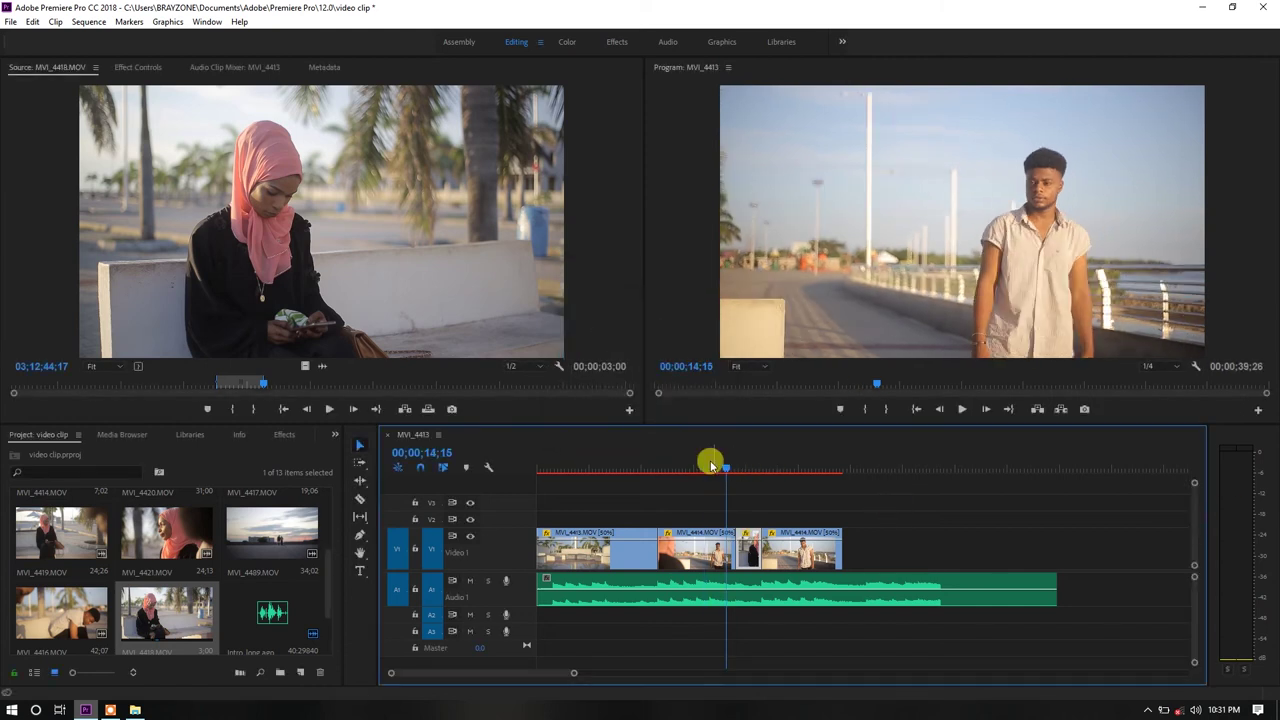
# - Play the sequence, then drag the last clip's right edge out a few frames
pyautogui.press('space')
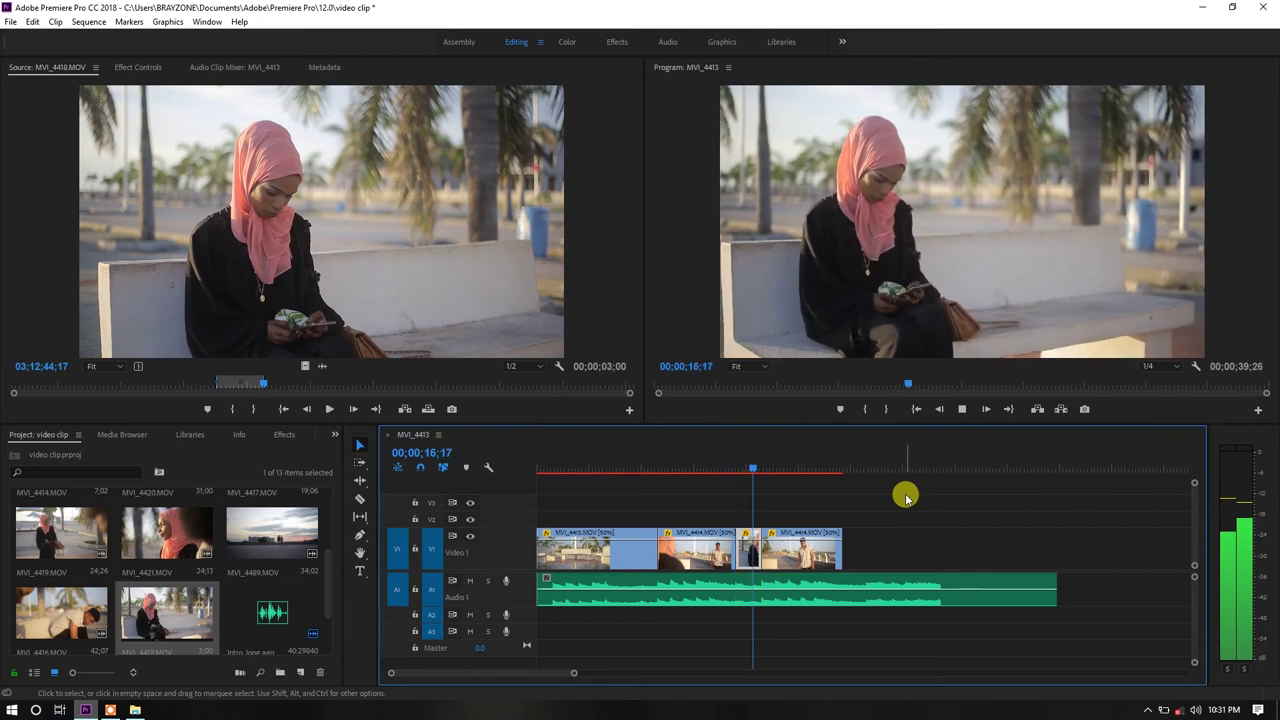
pyautogui.click(760, 468)
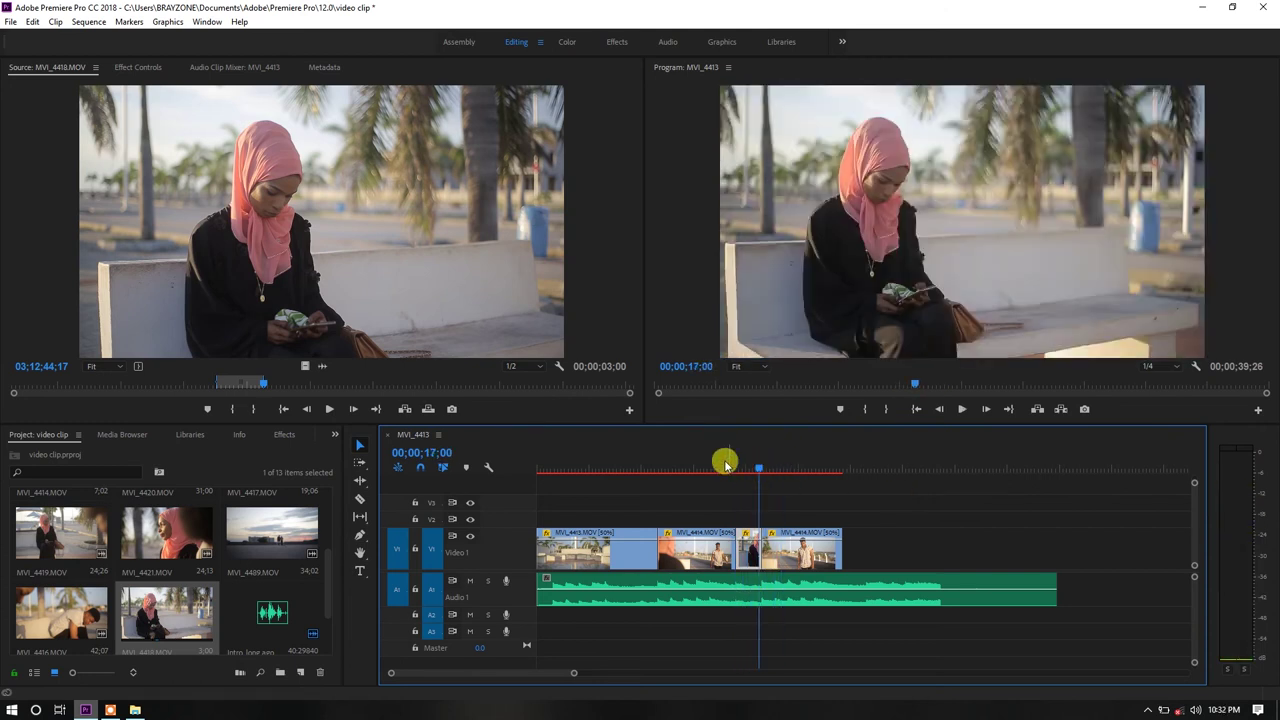
pyautogui.moveTo(726, 464); pyautogui.dragTo(727, 469)
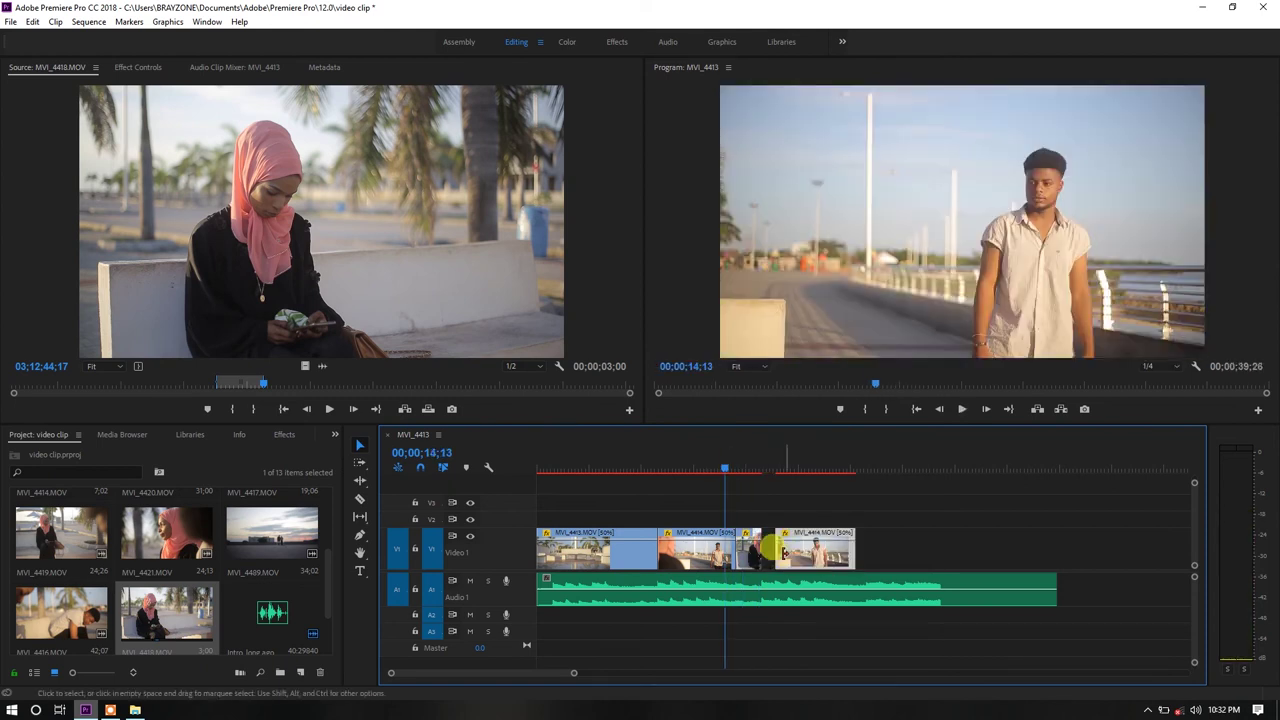
pyautogui.moveTo(763, 550); pyautogui.dragTo(793, 550)
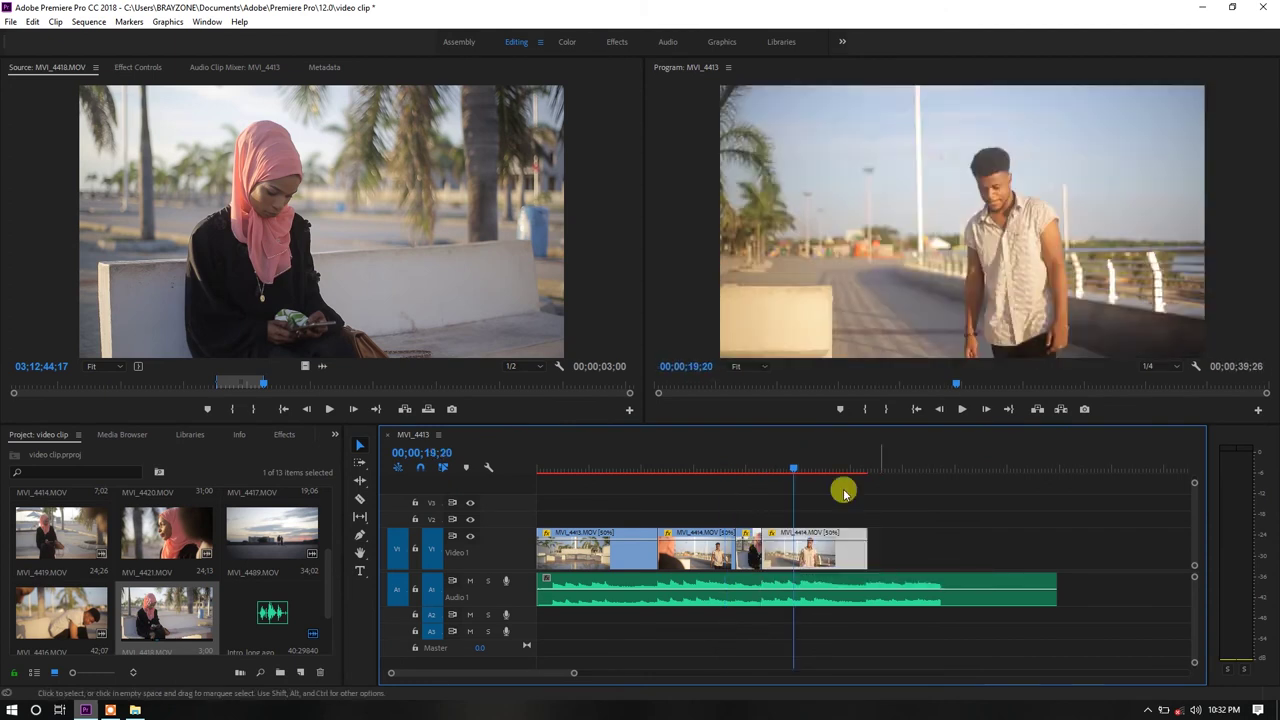
# - Replay the sequence from just before the join through to the end of the clips
pyautogui.click(782, 468)
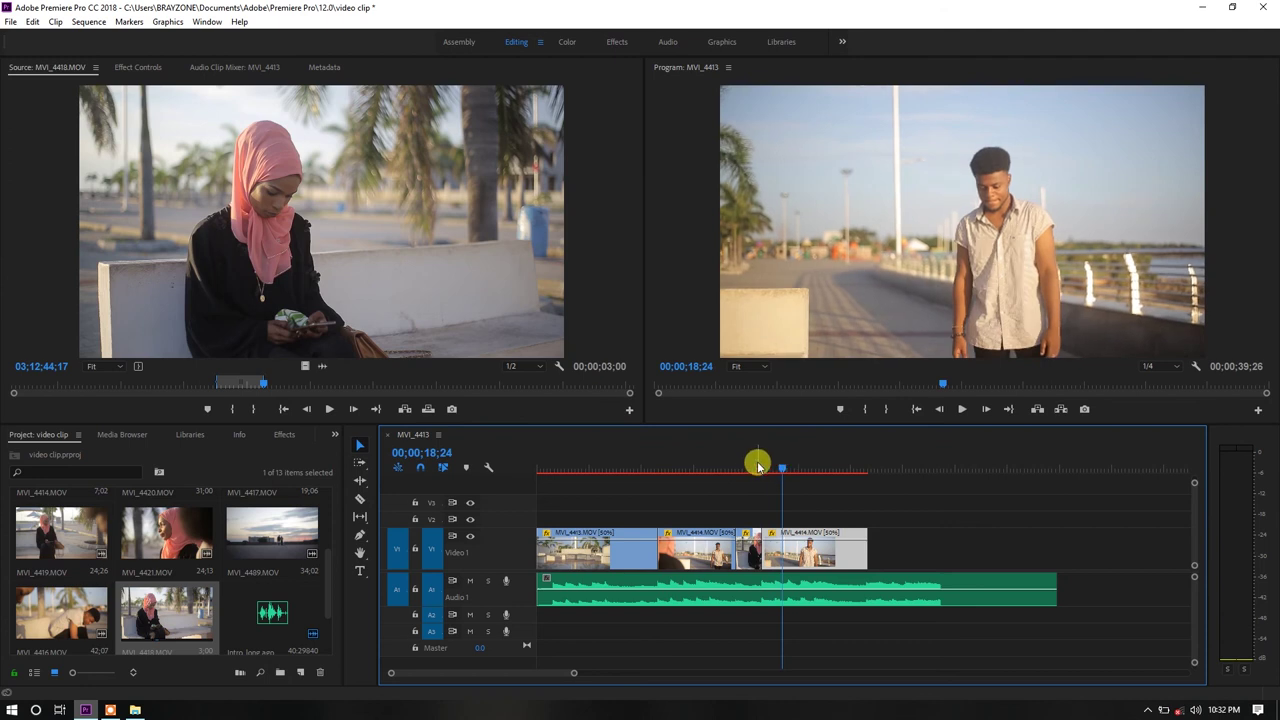
pyautogui.click(758, 466)
pyautogui.press('space')
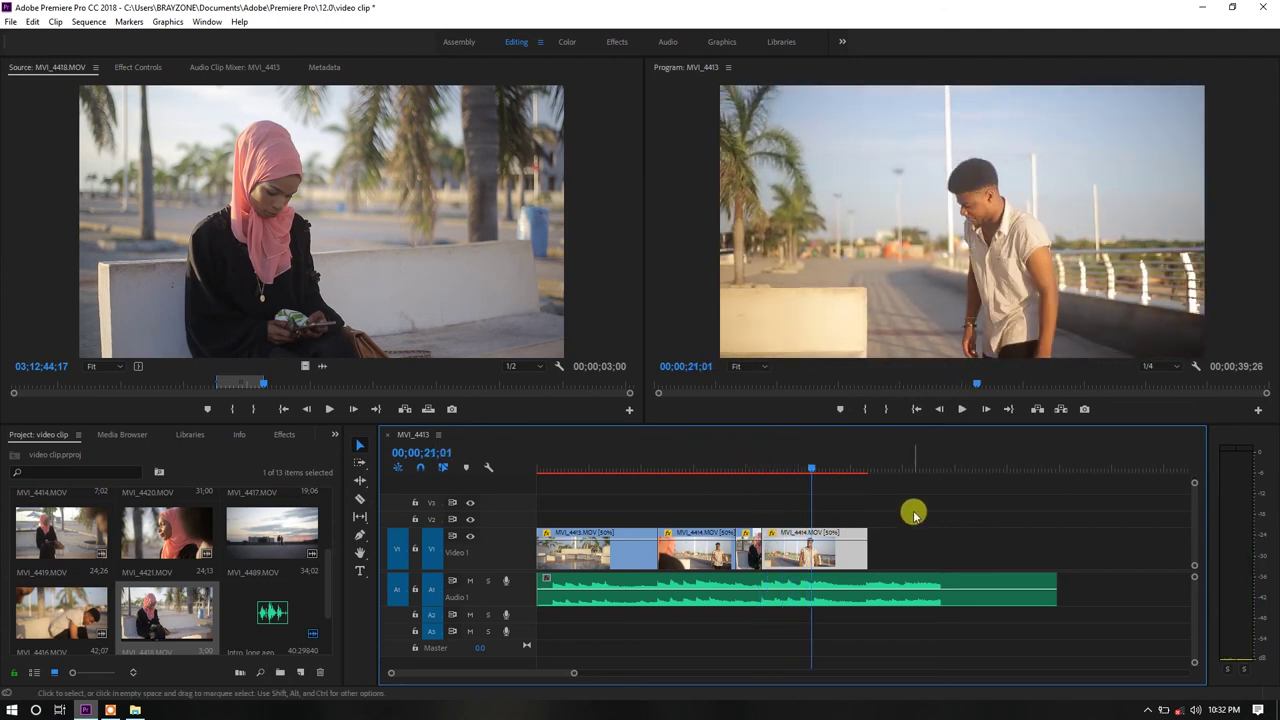
pyautogui.click(1195, 710)
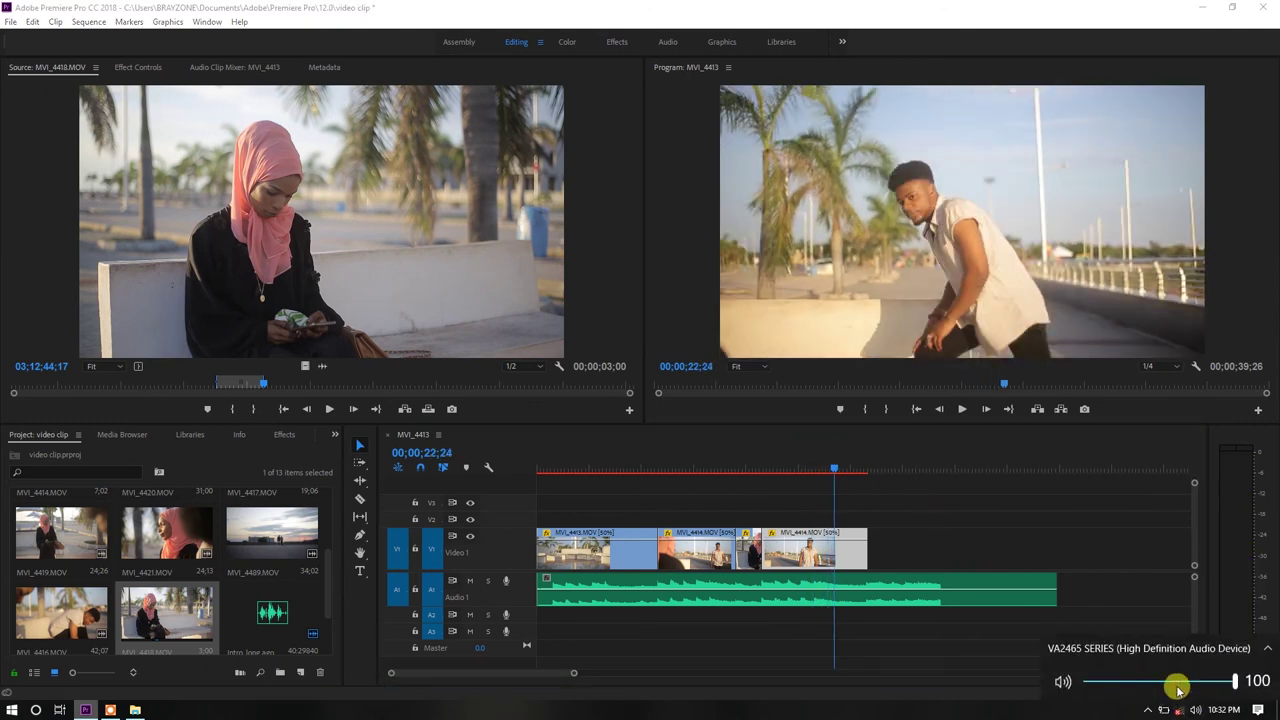
pyautogui.click(814, 466)
pyautogui.press('space')
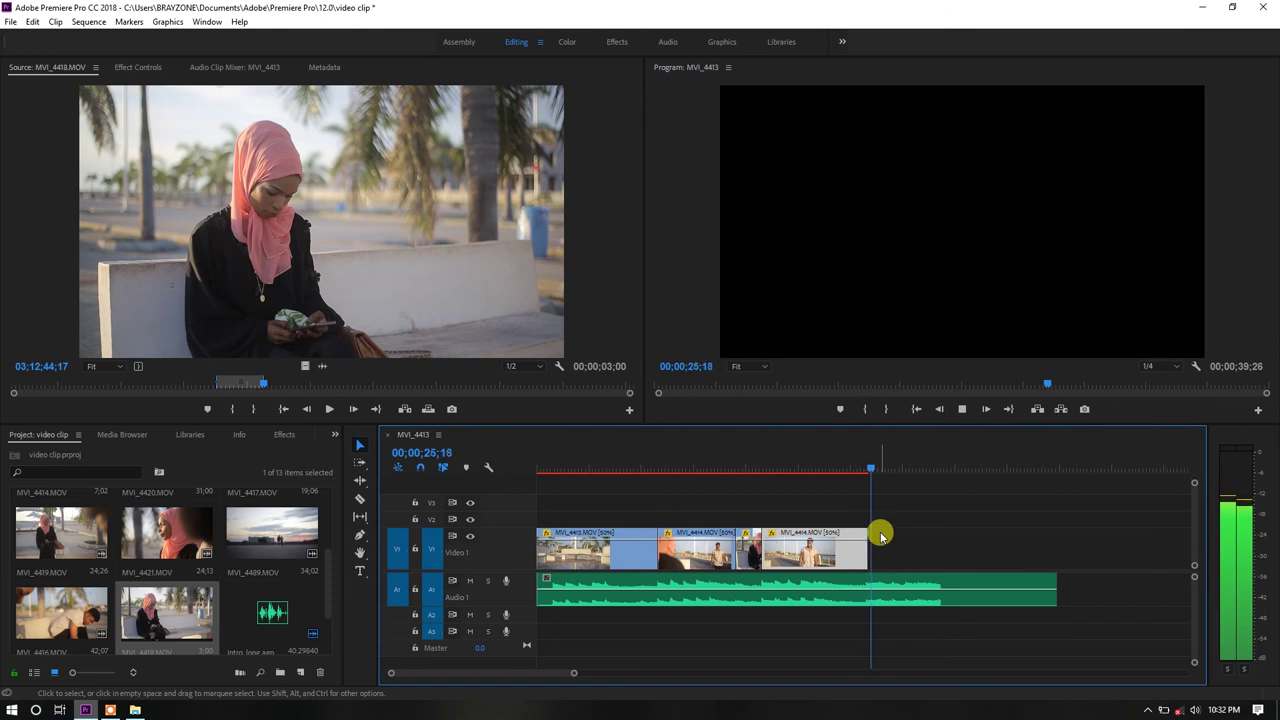
pyautogui.press('space')
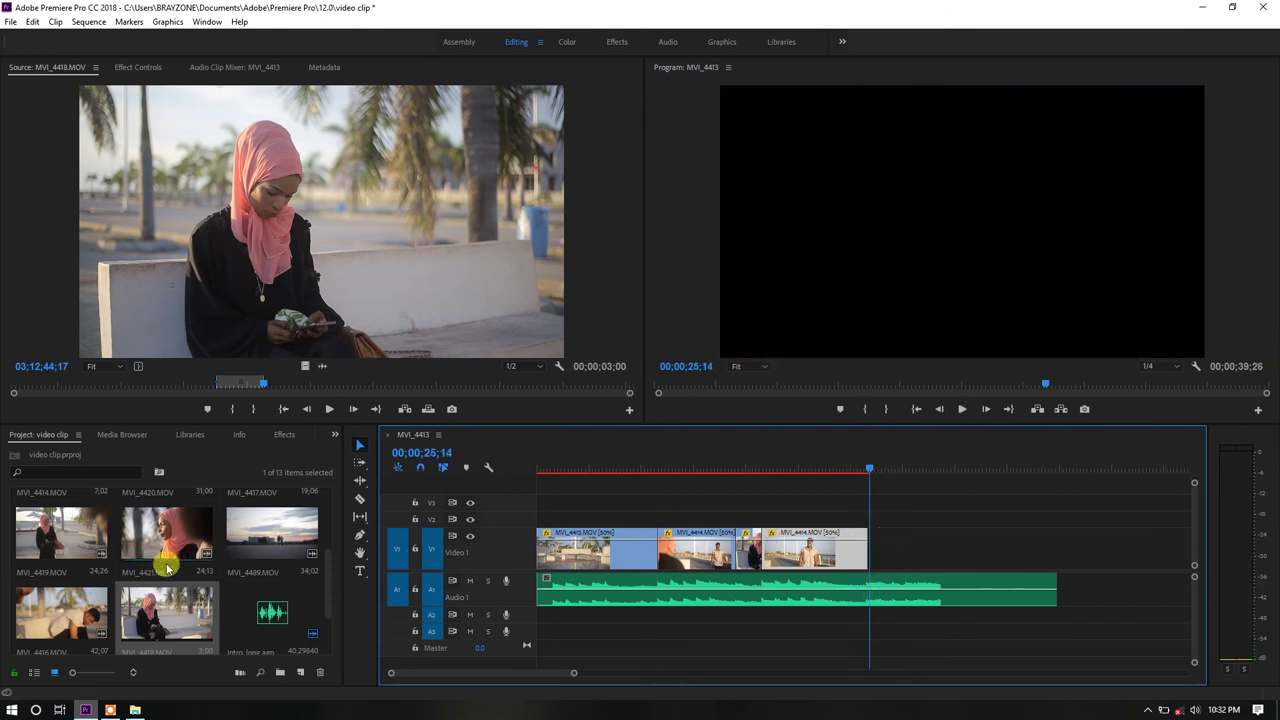
# - Scrub the MVI_4418 bench footage in the Source viewer and set its In point
pyautogui.scroll(2, 167, 568)
pyautogui.scroll(-2, 168, 601)
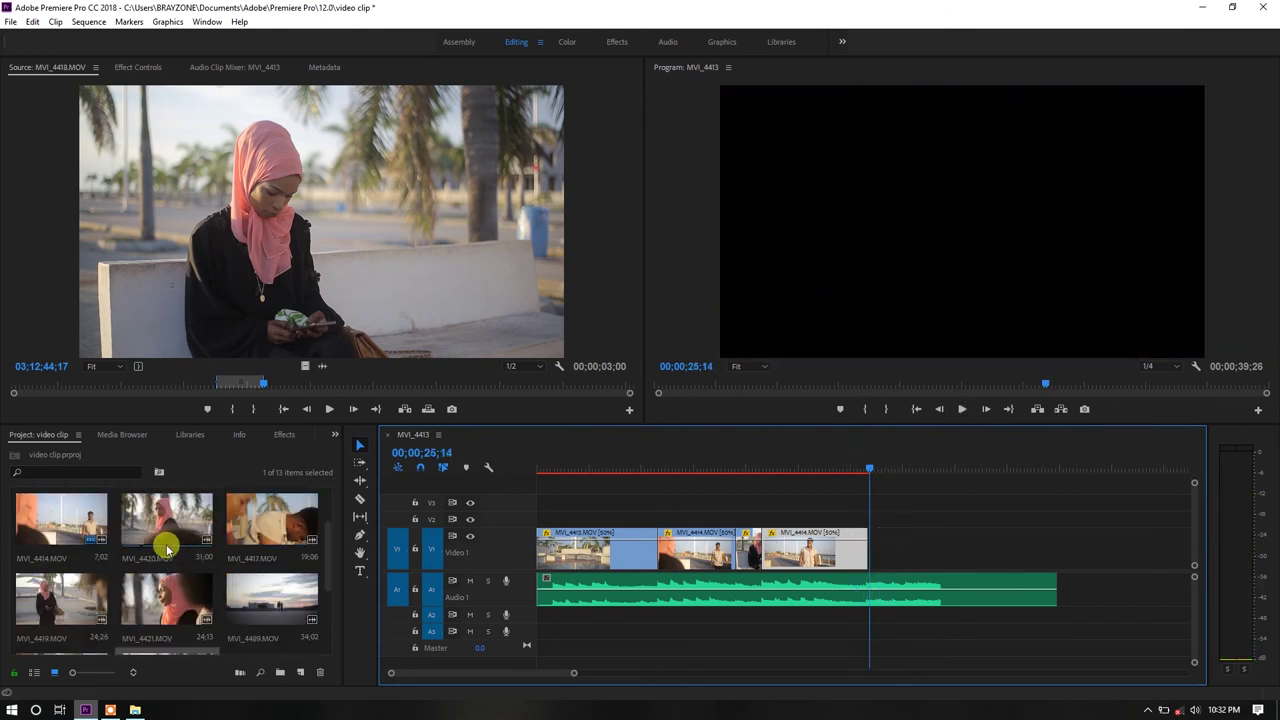
pyautogui.scroll(-2, 147, 568)
pyautogui.moveTo(263, 383); pyautogui.dragTo(378, 390)
pyautogui.click(233, 409)
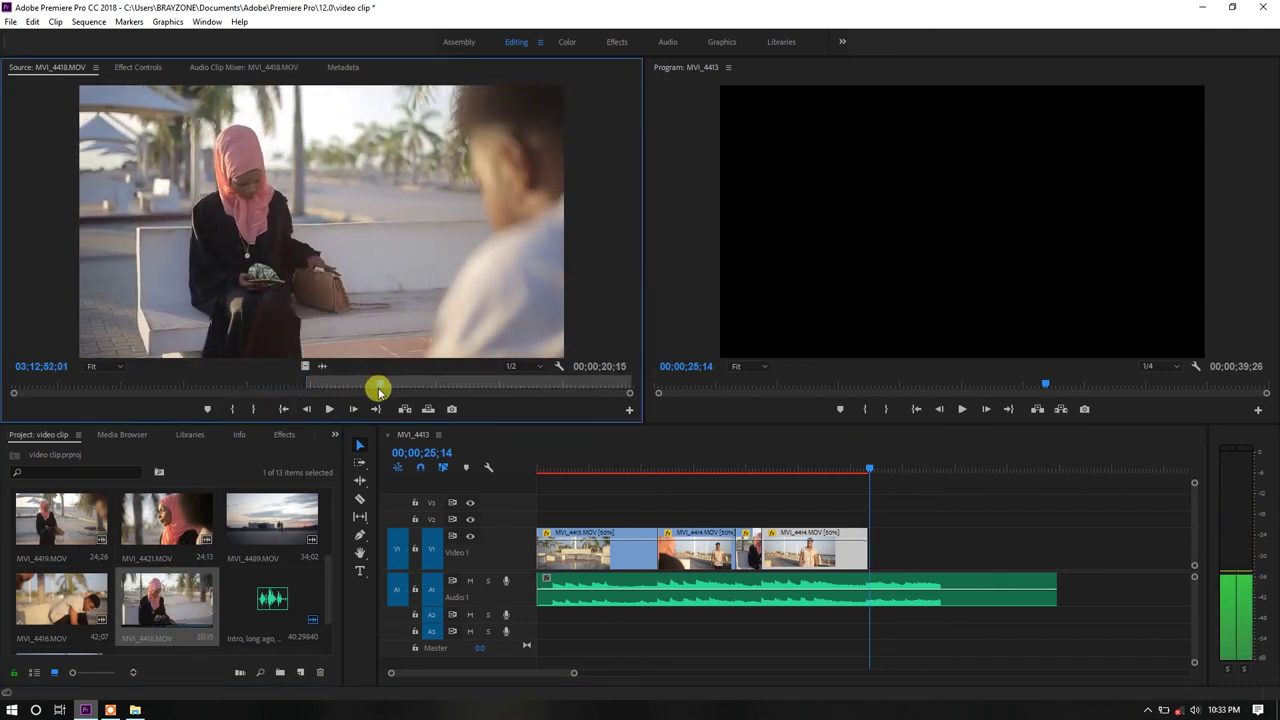
# - Place the bench clip after the last V1 clip and slow it to 50% with Optical Flow
pyautogui.moveTo(873, 553); pyautogui.dragTo(878, 552)
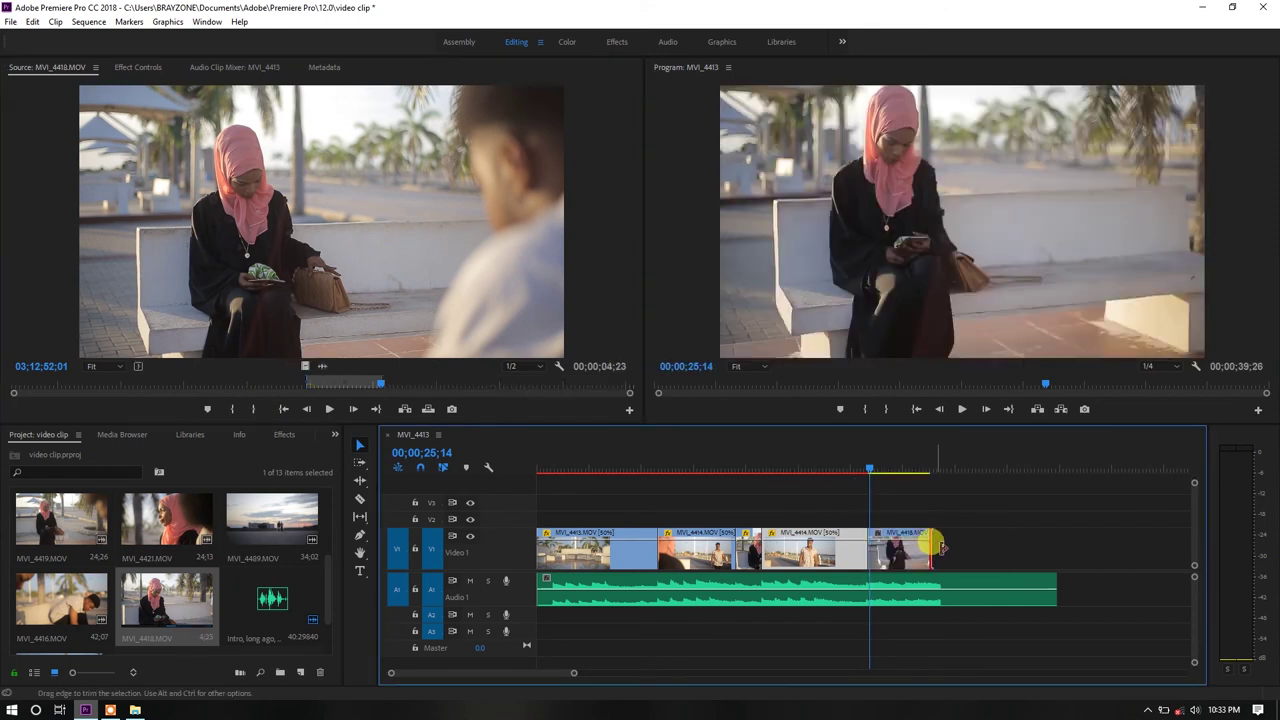
pyautogui.rightClick(905, 533)
pyautogui.click(940, 454)
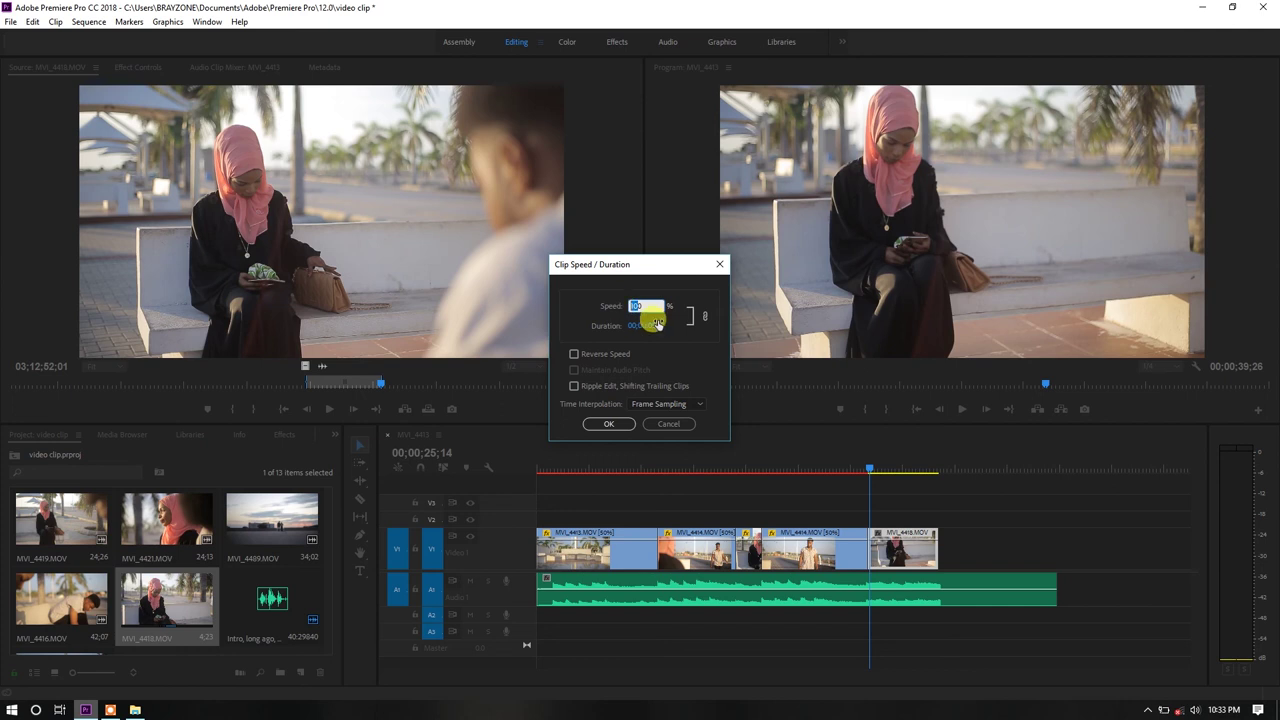
pyautogui.write('50')
pyautogui.click(656, 403)
pyautogui.click(666, 449)
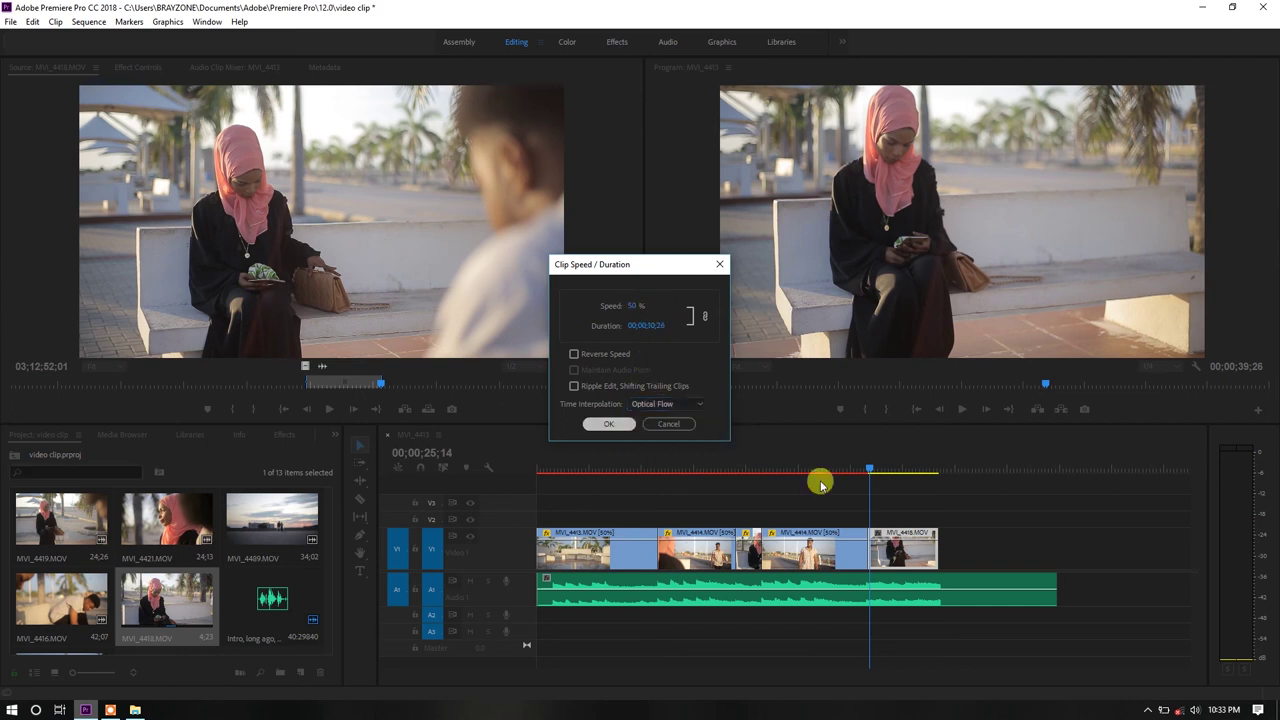
pyautogui.press('Return')
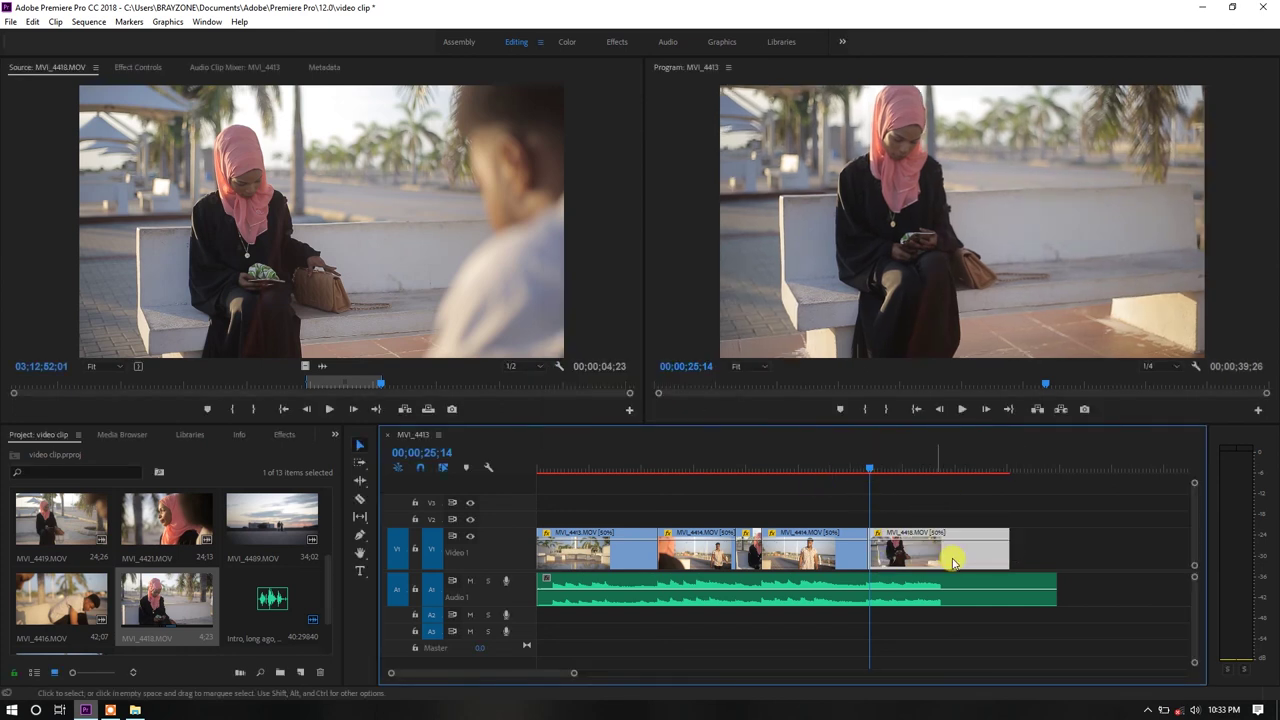
# - Trim the bench clip's end shorter and reapply 50% speed with Optical Flow
pyautogui.moveTo(1007, 553); pyautogui.dragTo(932, 547)
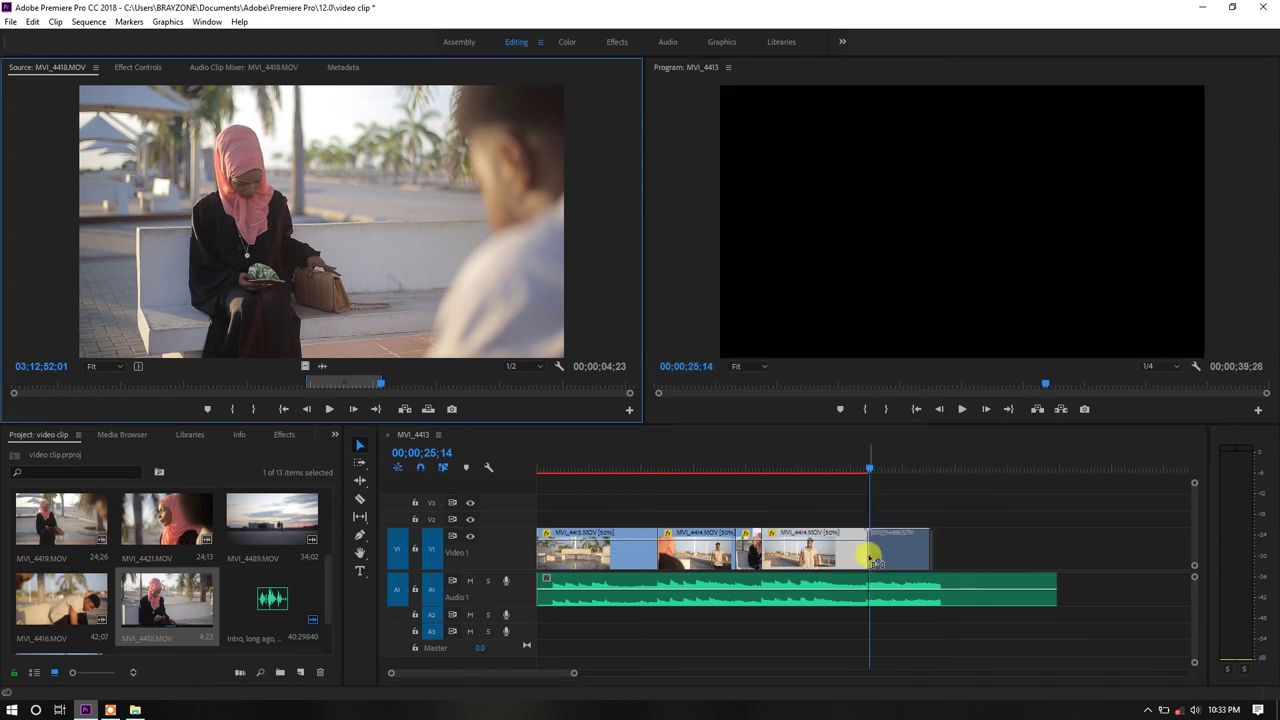
pyautogui.rightClick(907, 557)
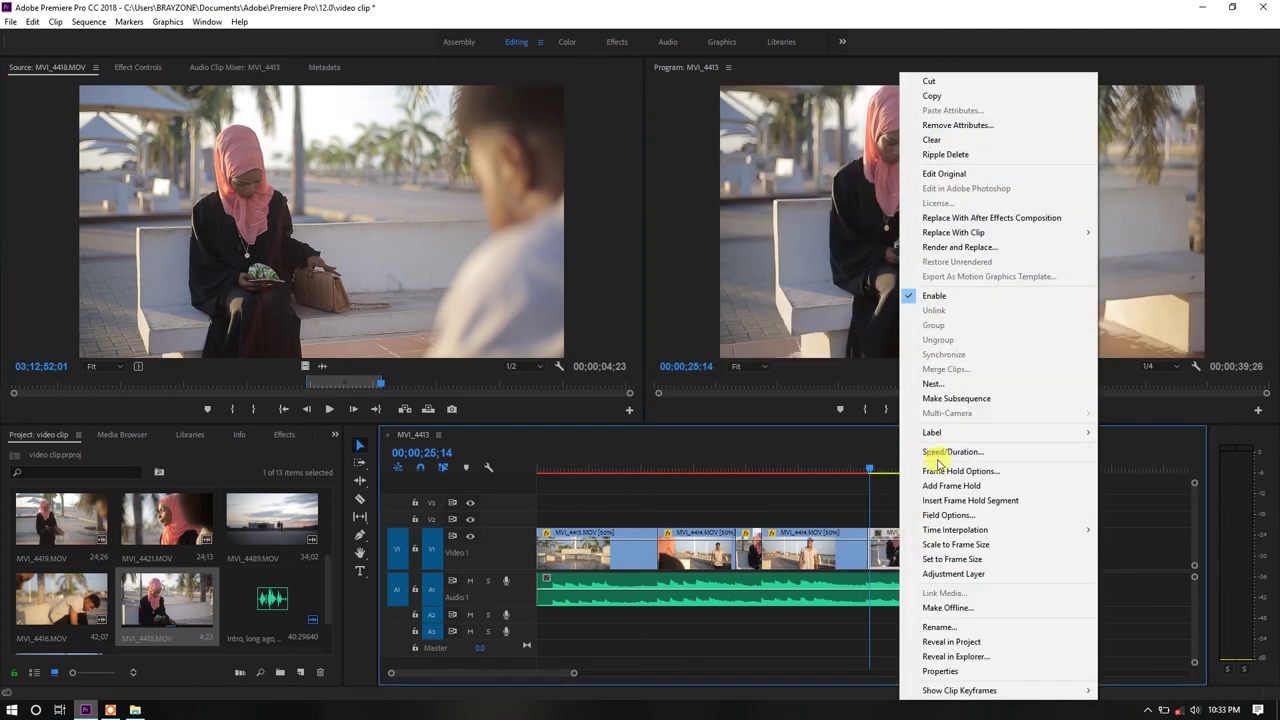
pyautogui.click(935, 455)
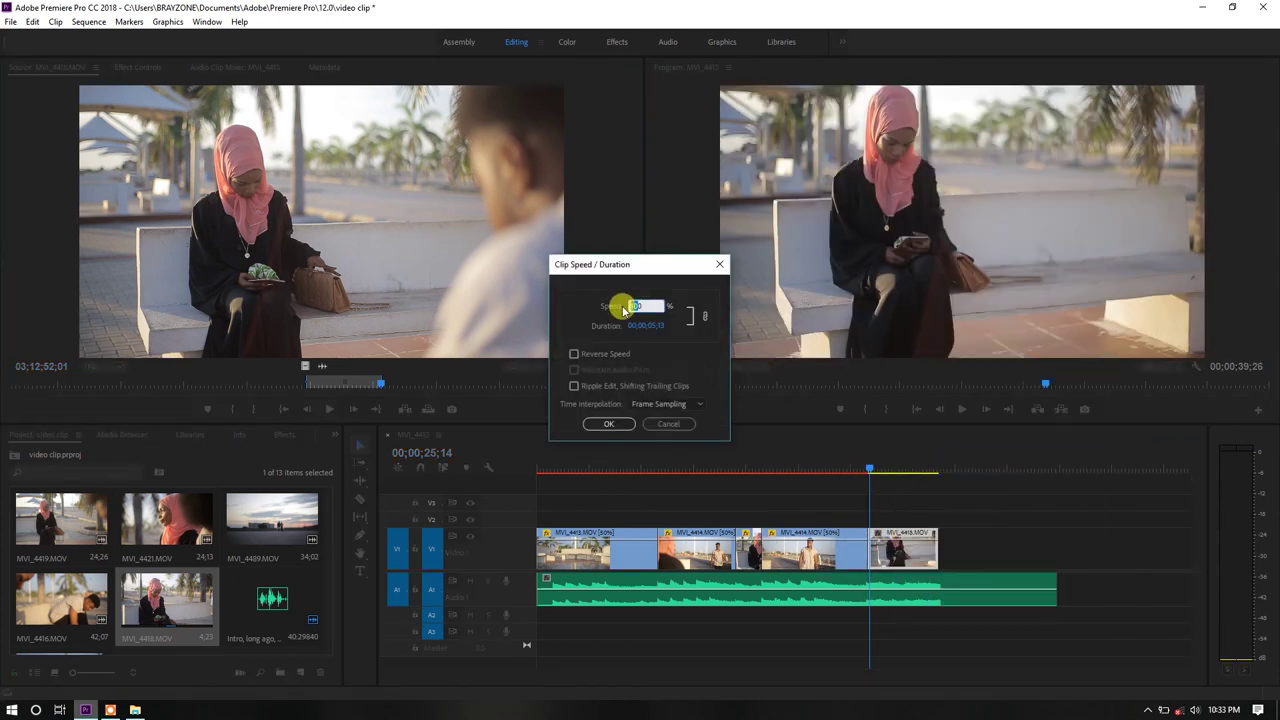
pyautogui.click(665, 403)
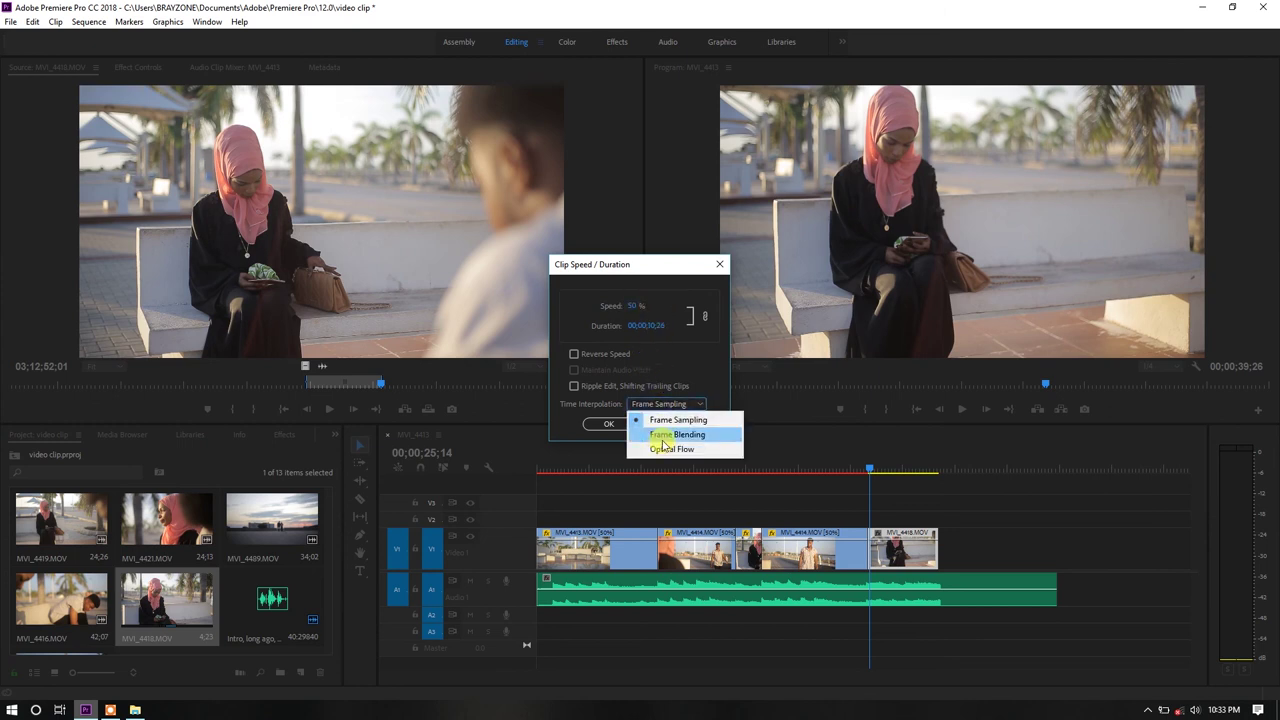
pyautogui.click(660, 448)
pyautogui.click(608, 423)
pyautogui.click(871, 478)
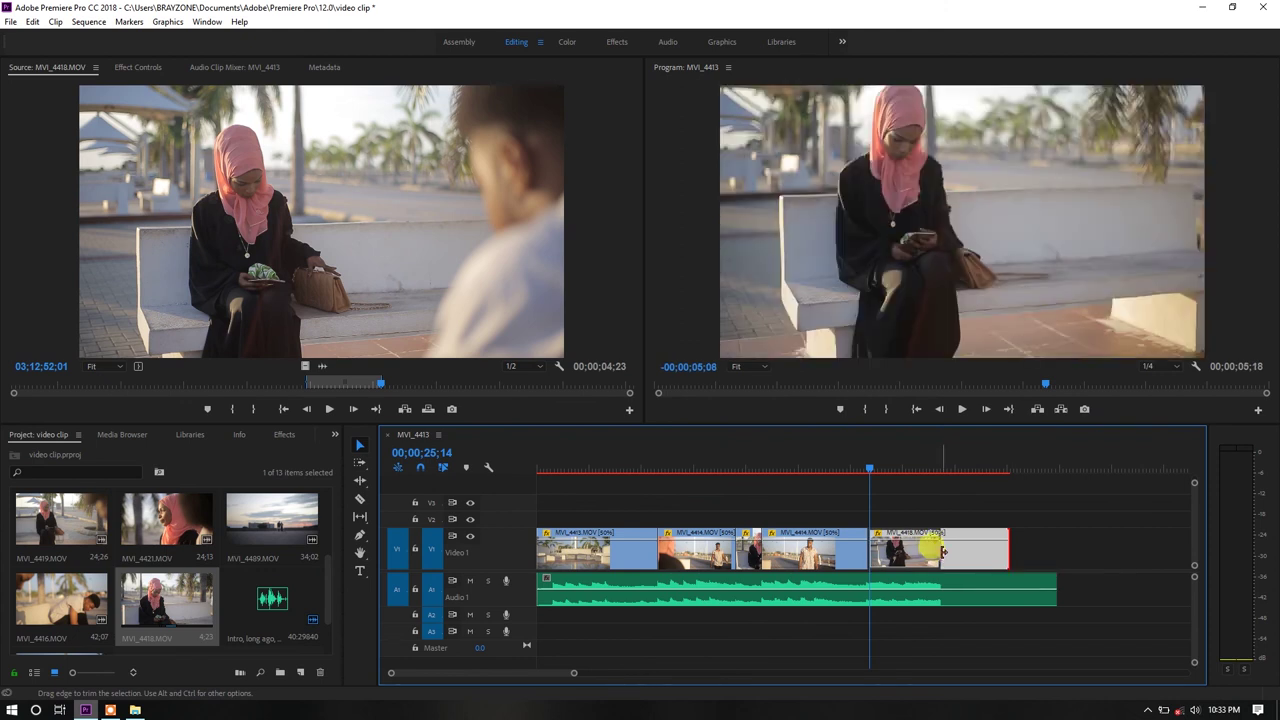
# - Trim the final bench clip's end shorter and play the sequence from 24;18
pyautogui.moveTo(953, 555); pyautogui.dragTo(930, 545)
pyautogui.click(860, 463)
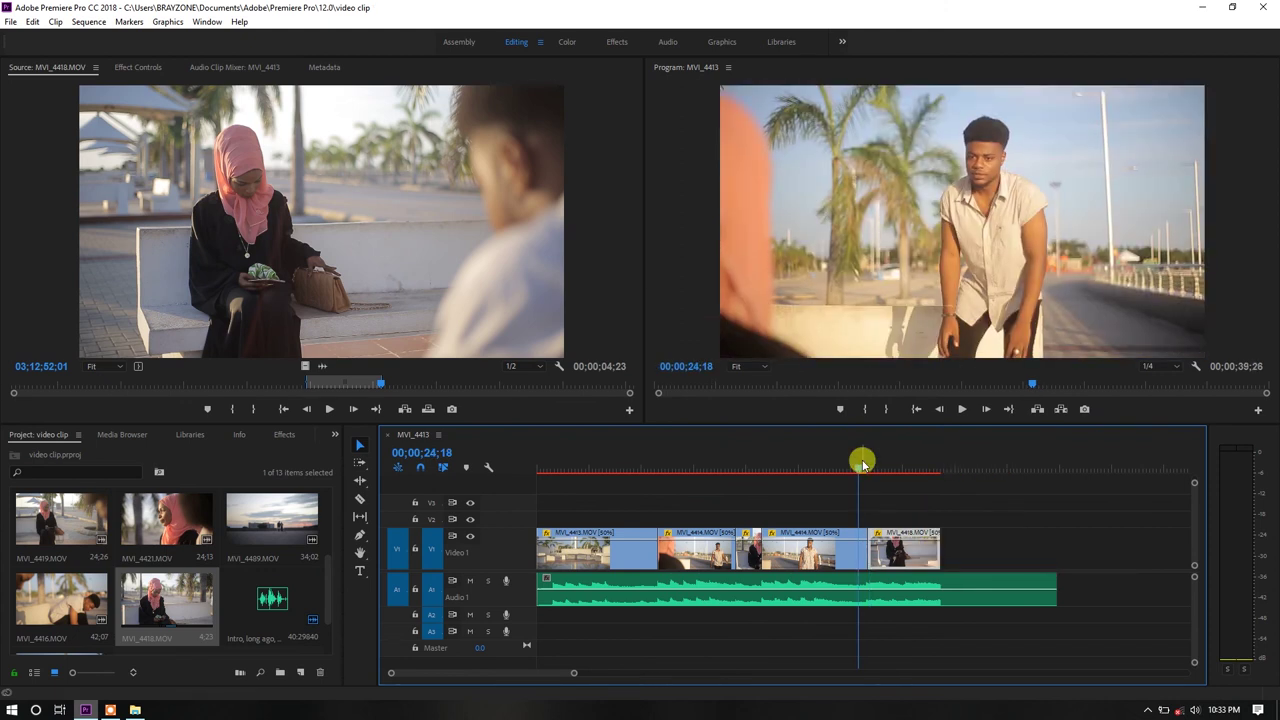
pyautogui.press('space')
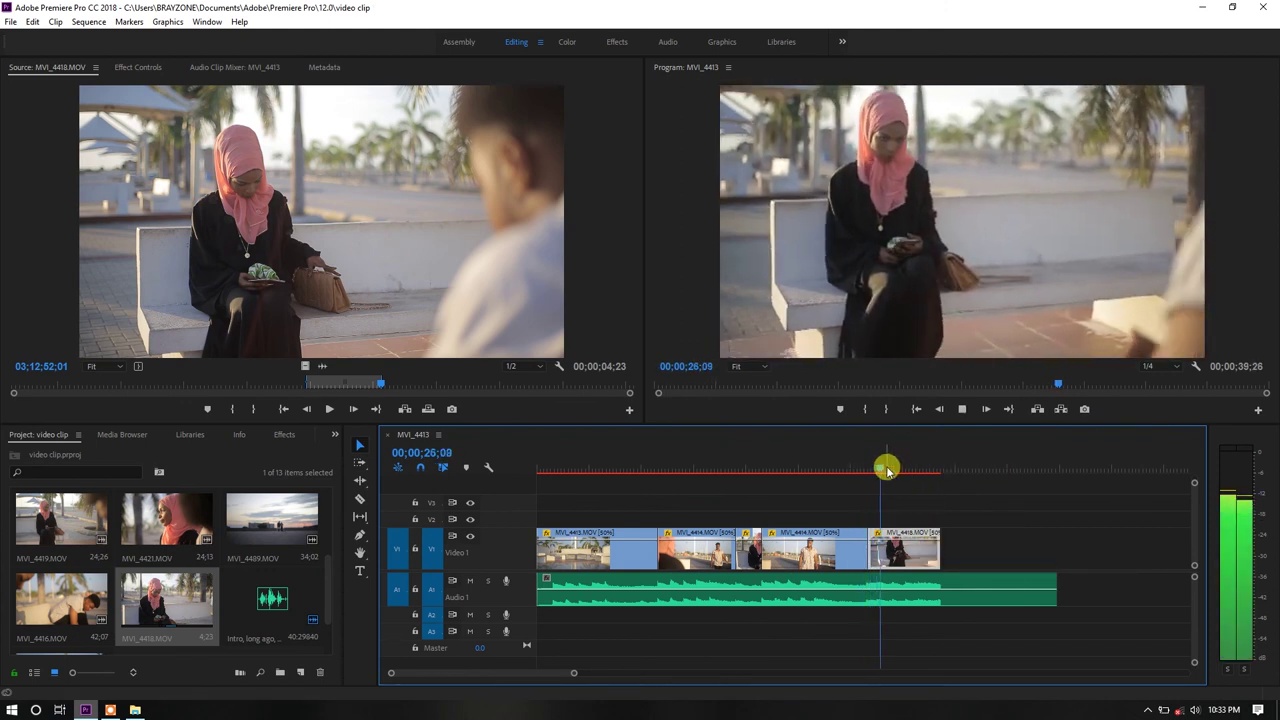